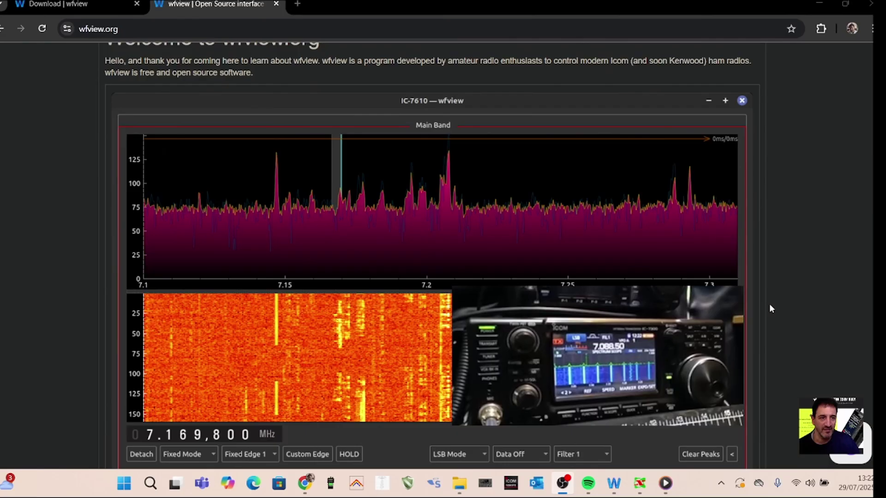
Bring the wfview IC-7300 radio window to the front from the browser
key("alt+Tab")
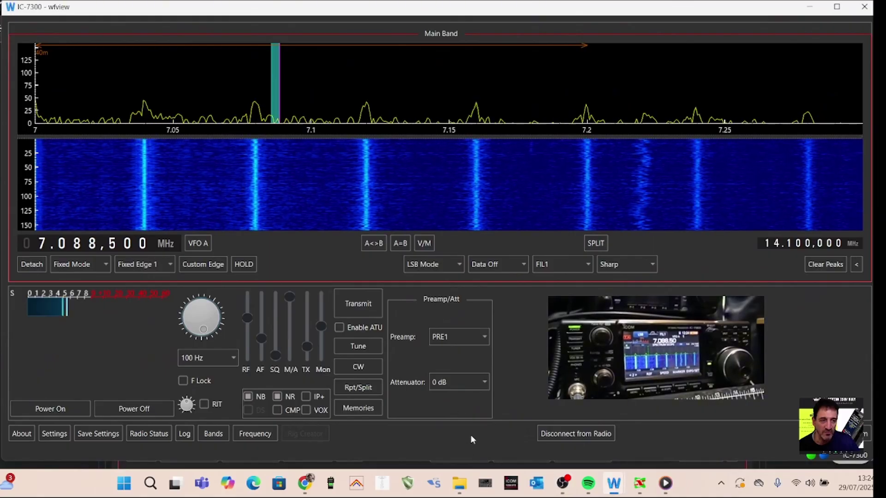
Disconnect wfview from the IC-7300 and raise the Settings window on Radio Access
left_click(572, 437)
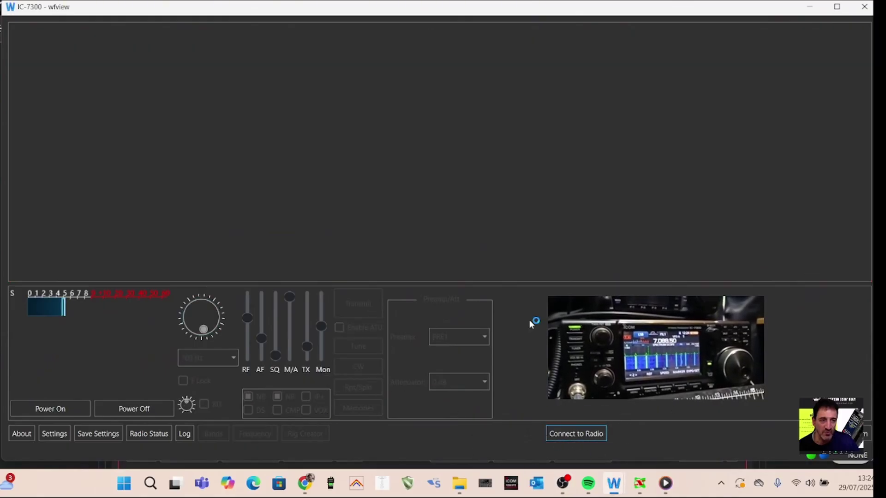
left_click(562, 483)
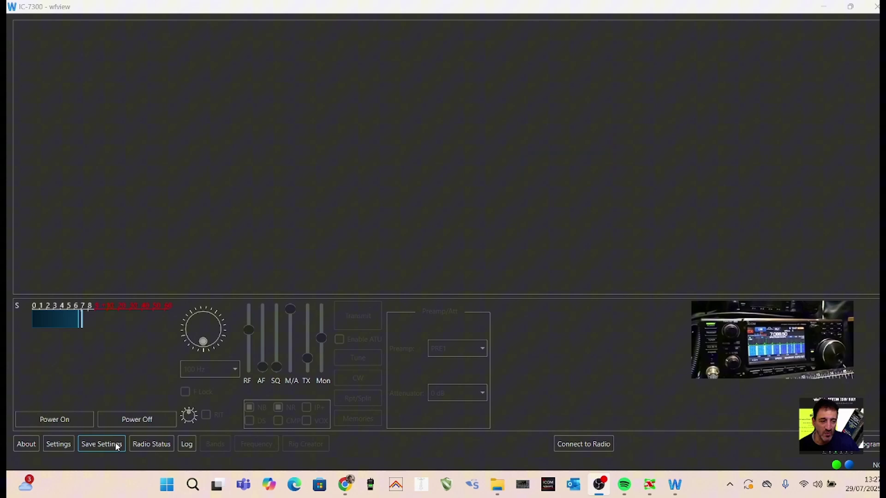
left_click(52, 448)
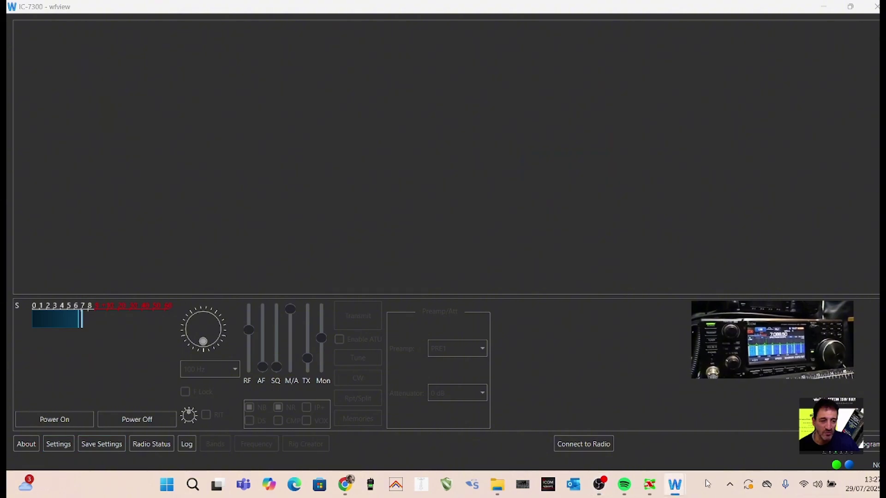
mouse_move(676, 489)
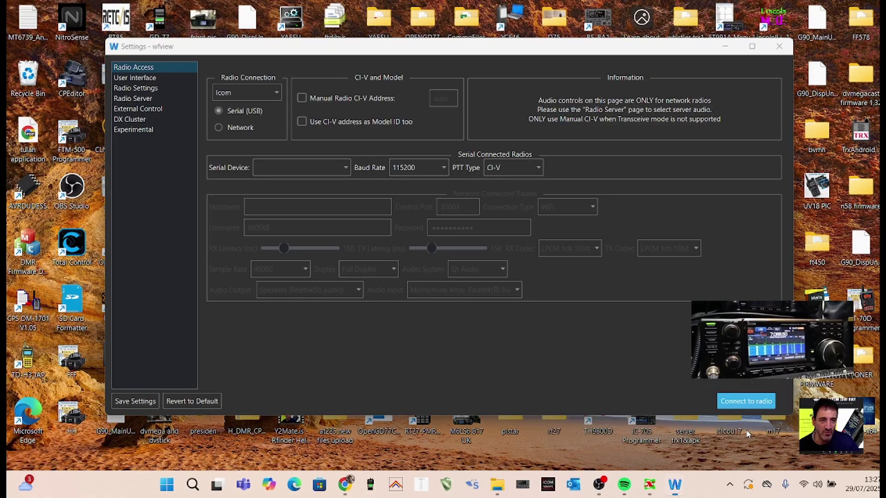
left_click(774, 421)
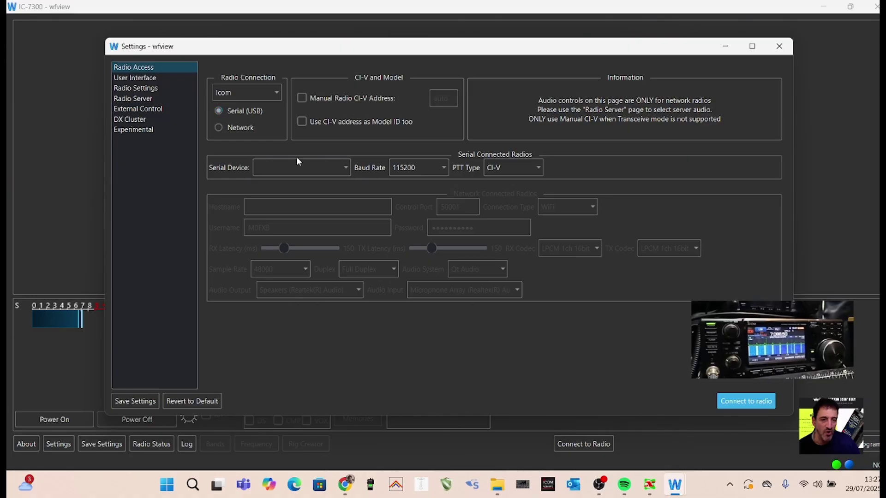
Select COM4 (IC-7300) as the wfview serial device
left_click(346, 167)
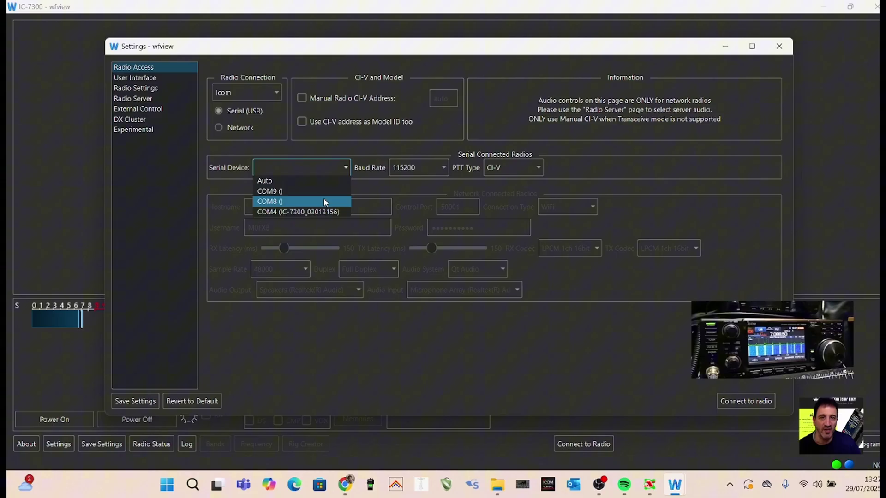
left_click(324, 212)
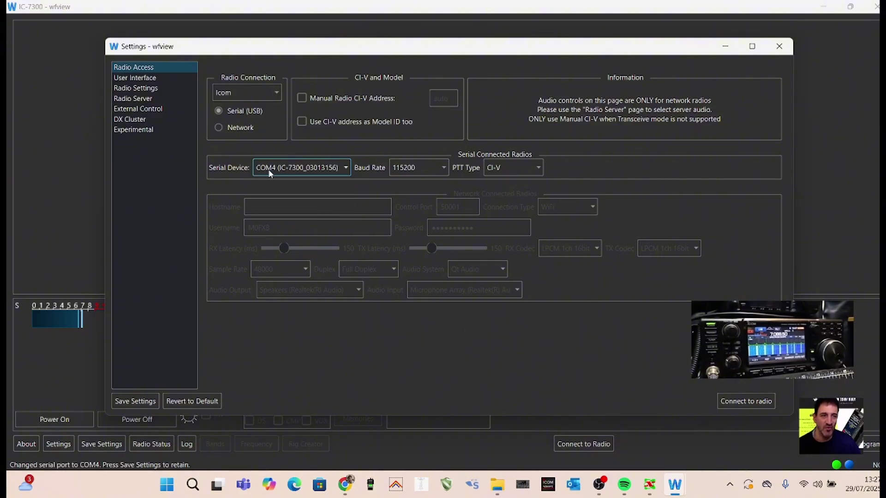
left_click(598, 489)
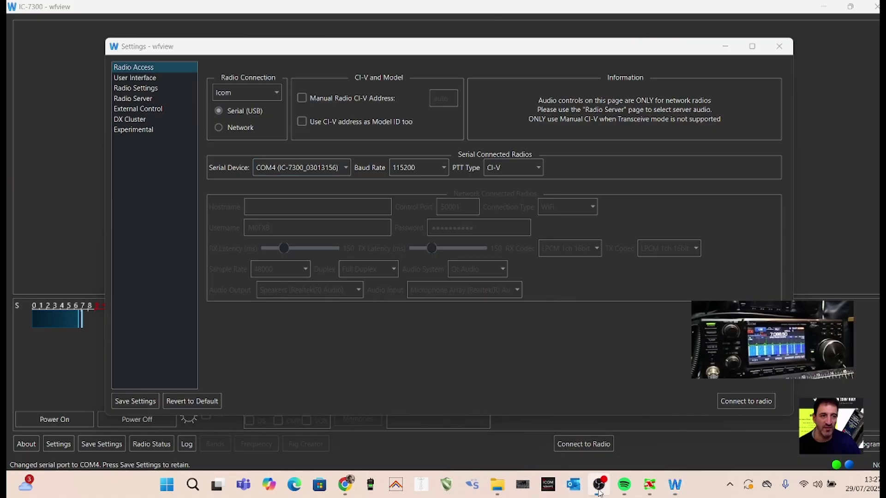
left_click(598, 492)
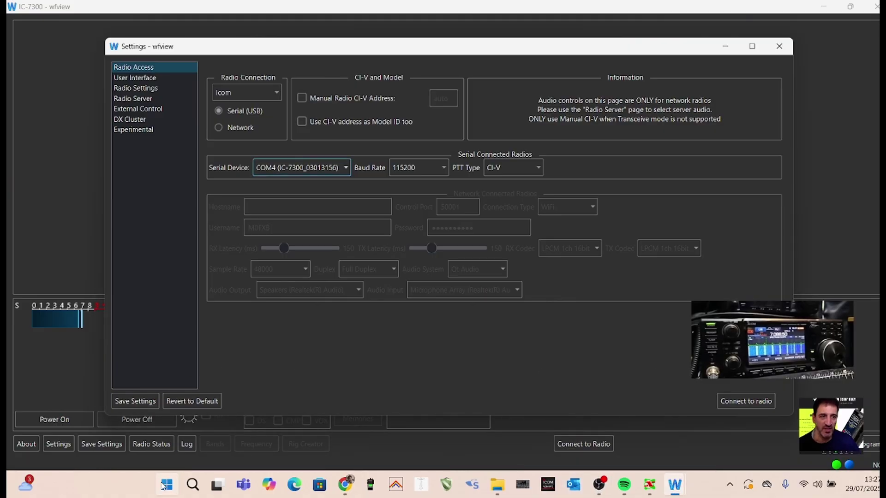
right_click(164, 485)
Confirm in Device Manager that the CP210x USB to UART Bridge is on COM4
left_click(172, 230)
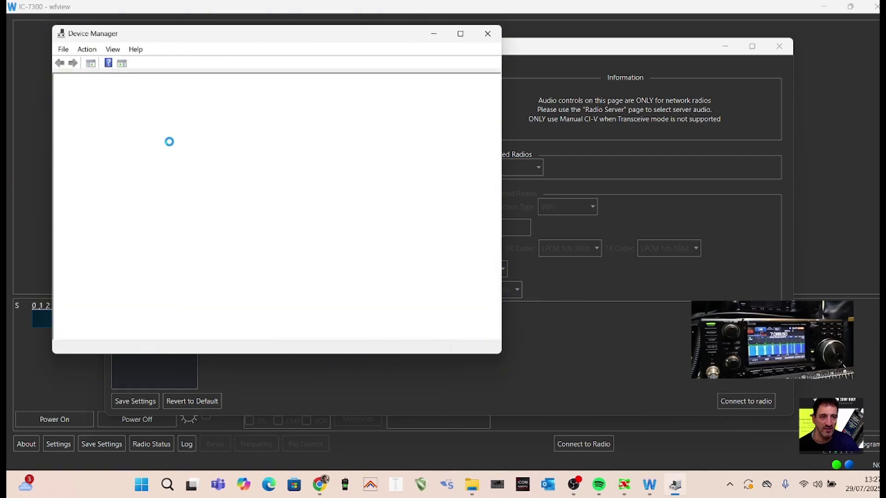
scroll(139, 203, "down", 1)
double_click(129, 236)
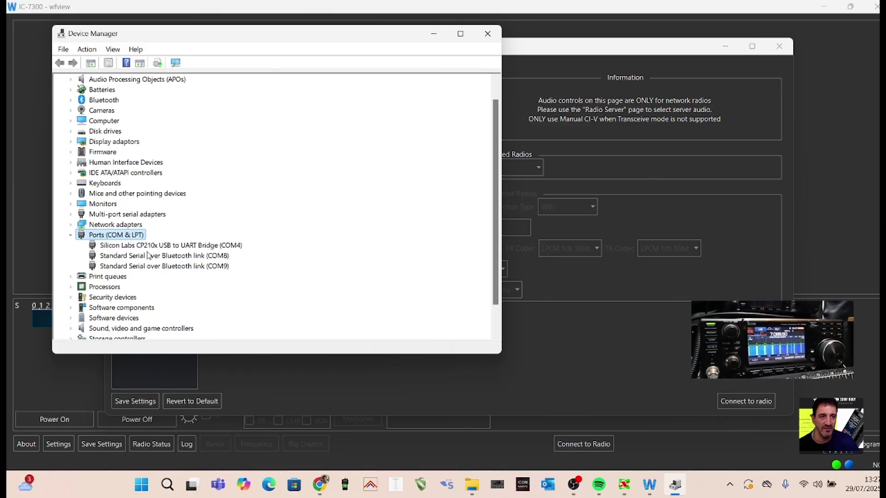
left_click(434, 36)
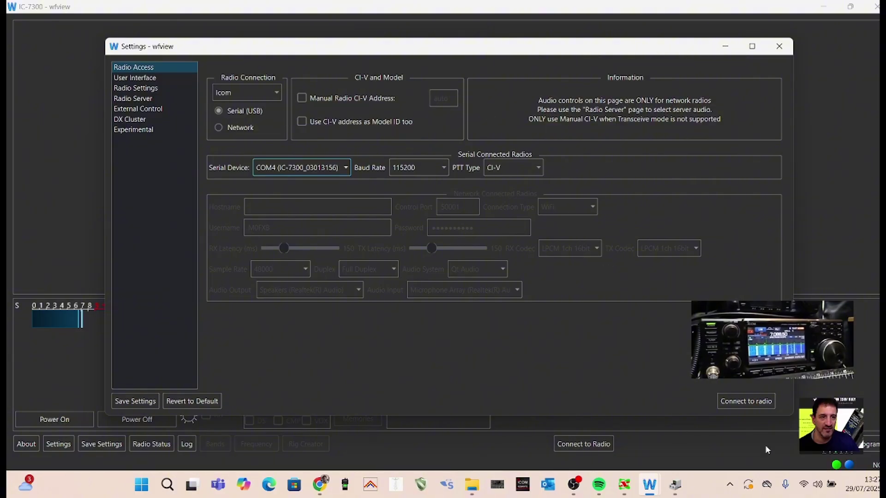
Connect to the IC-7300 and tune VFO A to 7.087,700 MHz LSB
left_click(740, 400)
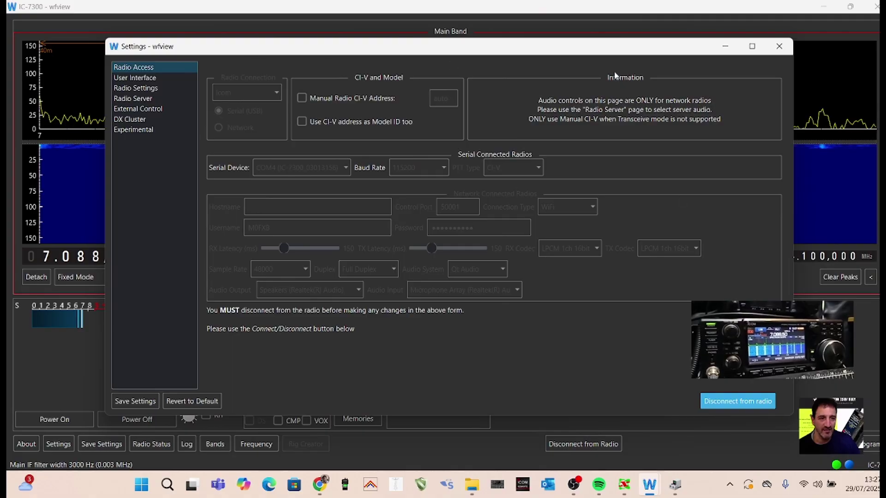
left_click(726, 47)
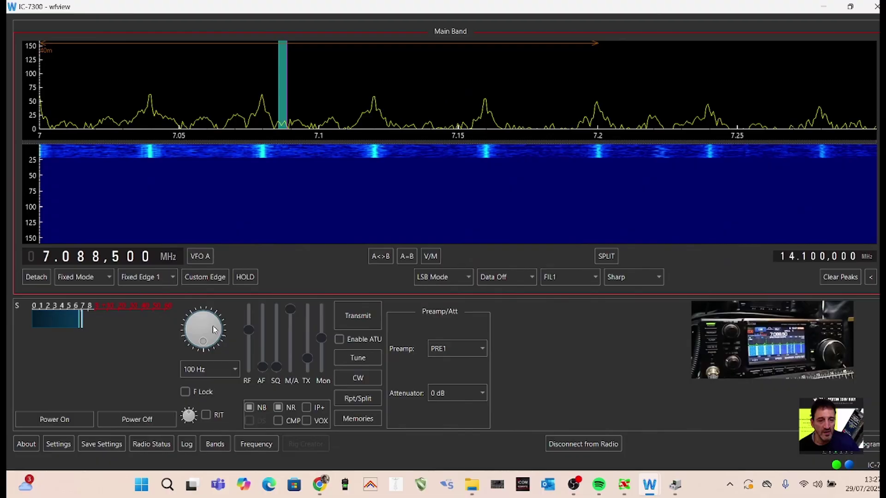
scroll(209, 330, "down", 4)
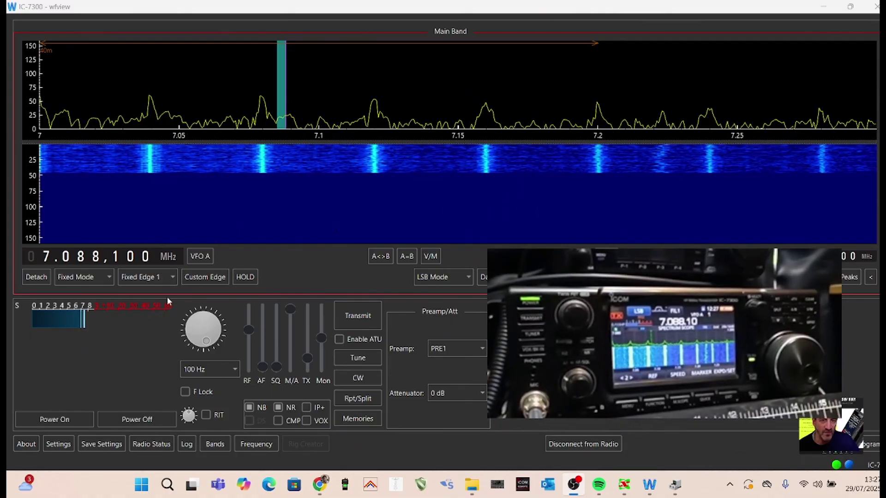
scroll(191, 332, "down", 4)
scroll(191, 332, "up", 4)
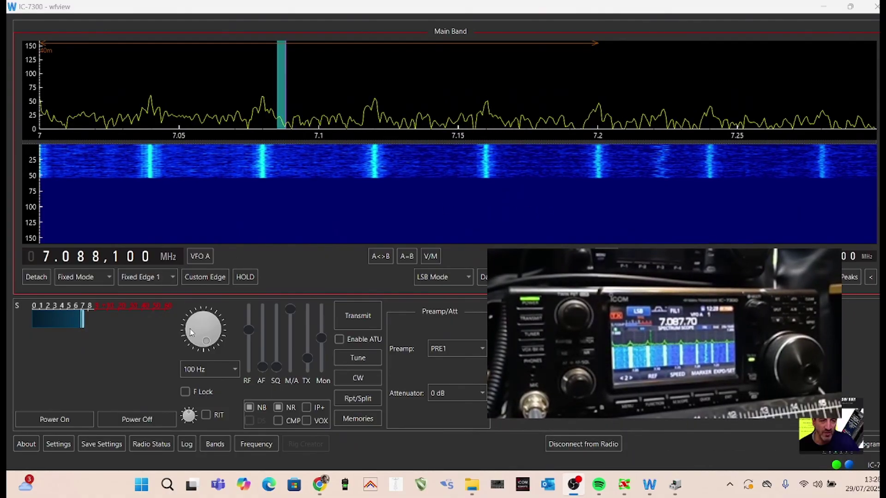
scroll(192, 332, "down", 3)
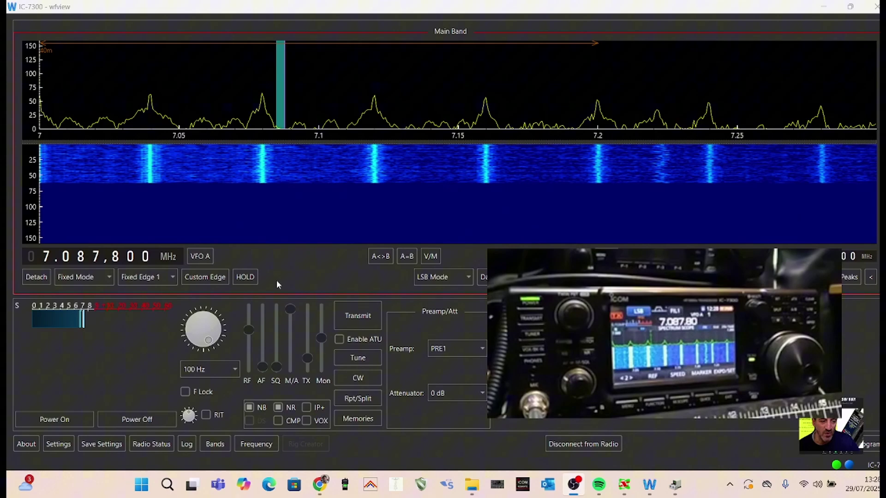
scroll(198, 329, "down", 2)
scroll(197, 329, "up", 1)
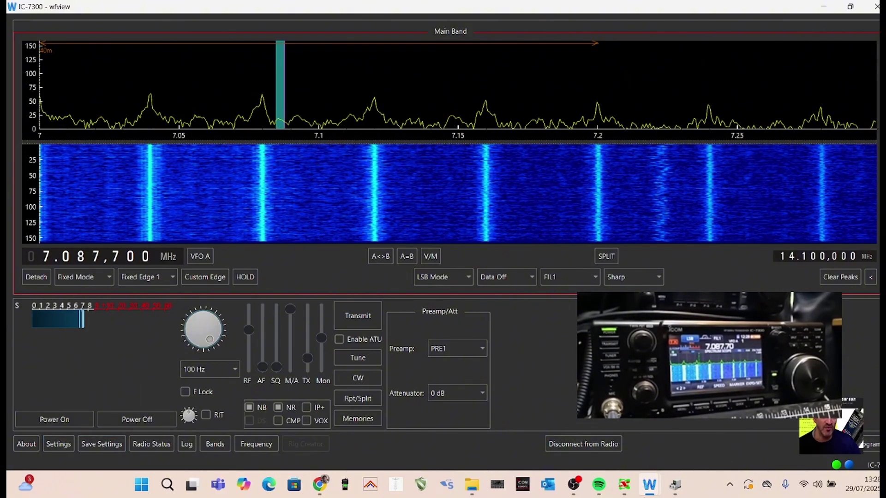
left_click(574, 484)
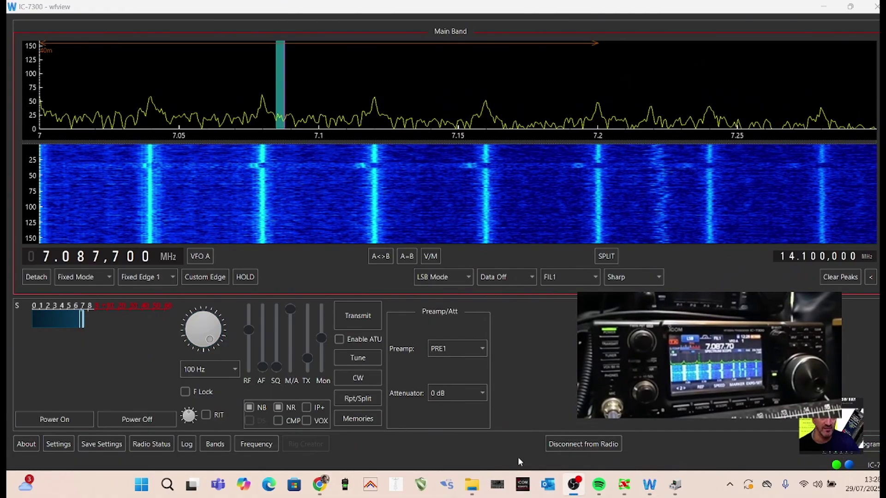
Disconnect from the radio and show the Radio Server page with ports 50001–50003
left_click(572, 444)
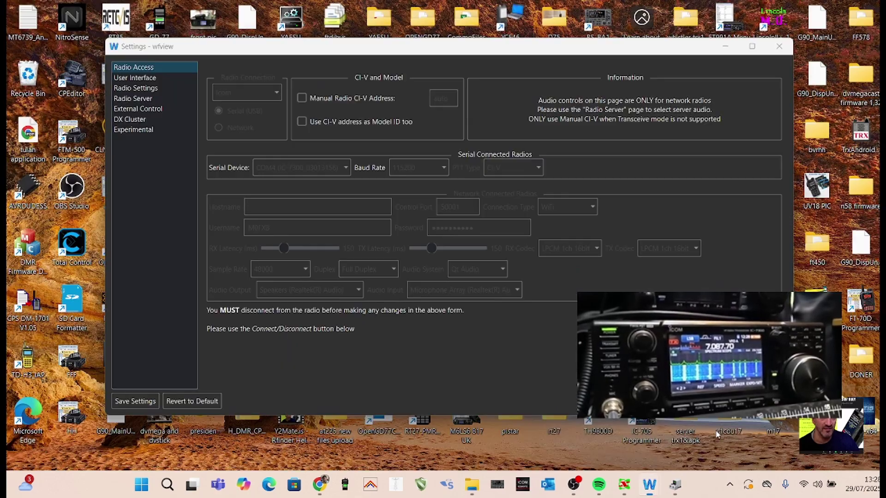
left_click(713, 423)
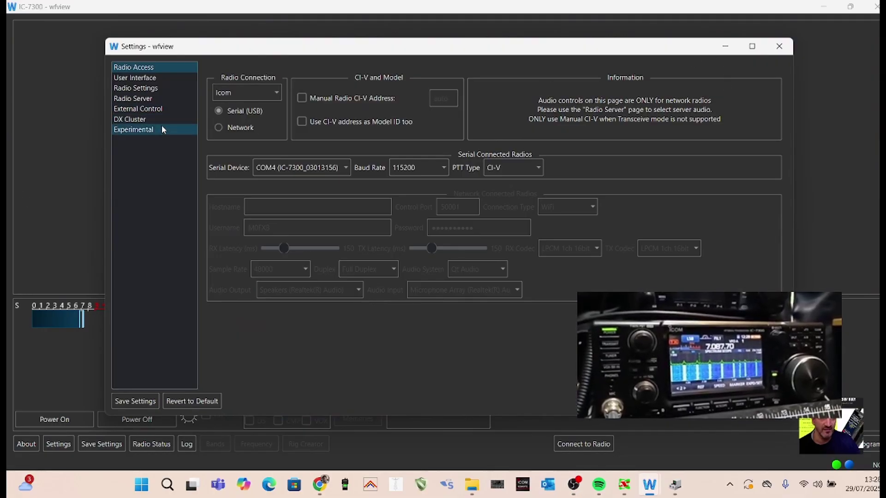
left_click(139, 78)
left_click(138, 88)
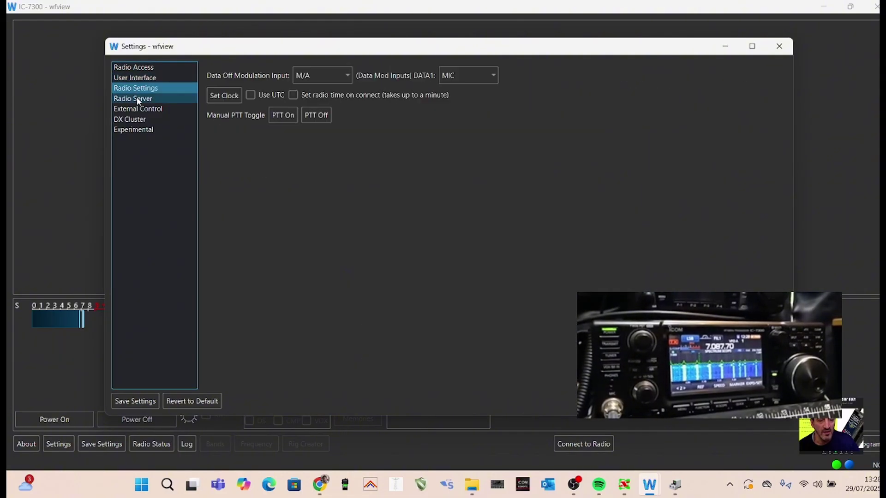
left_click(136, 98)
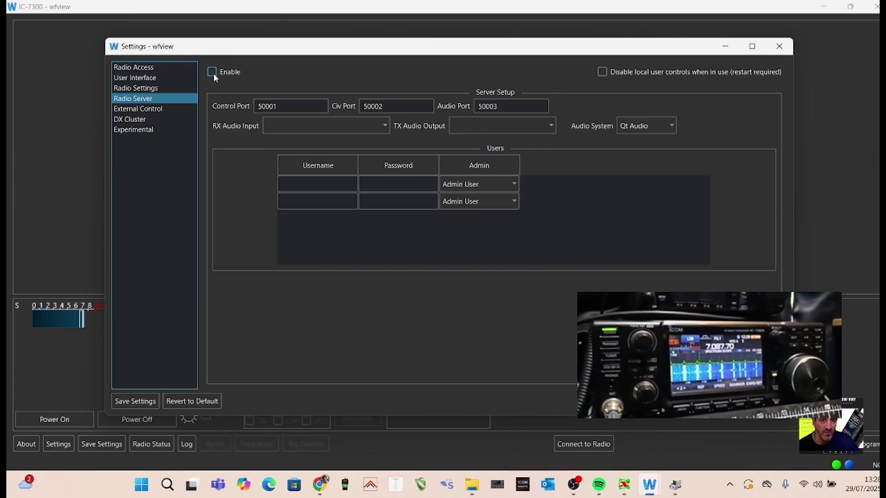
Enter a username and password for the first Radio Server user
double_click(314, 183)
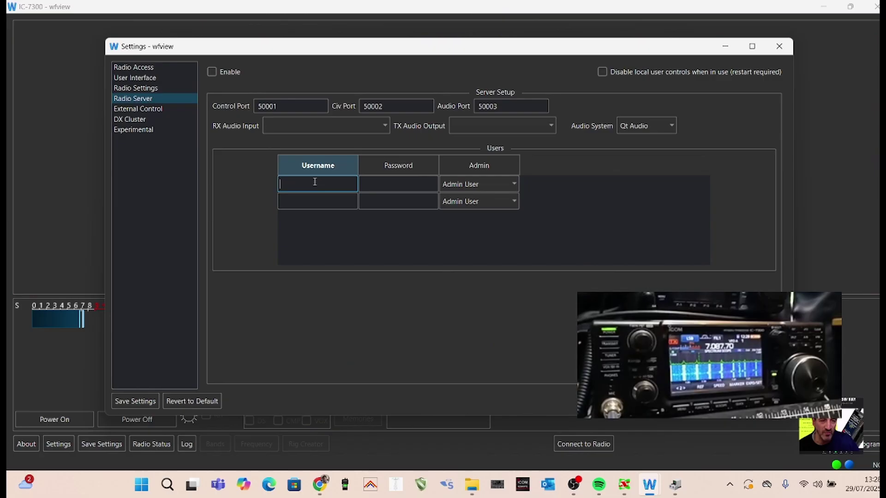
key("Caps_Lock")
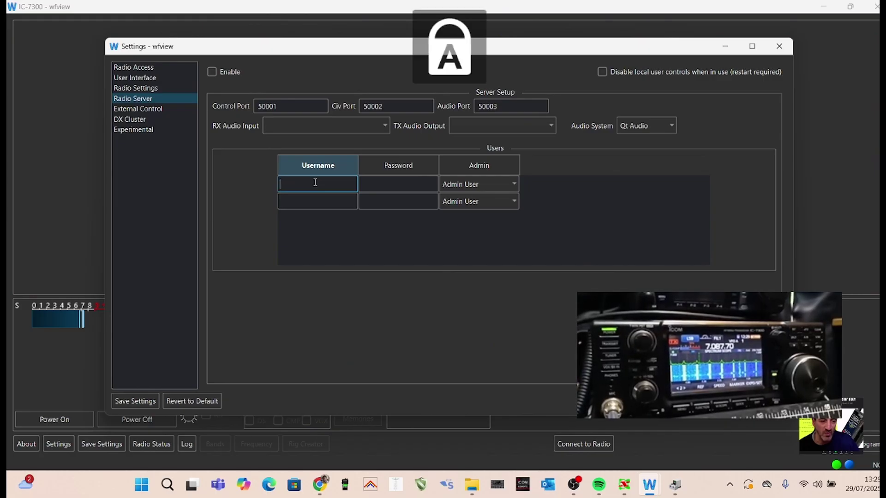
type("M0FXB")
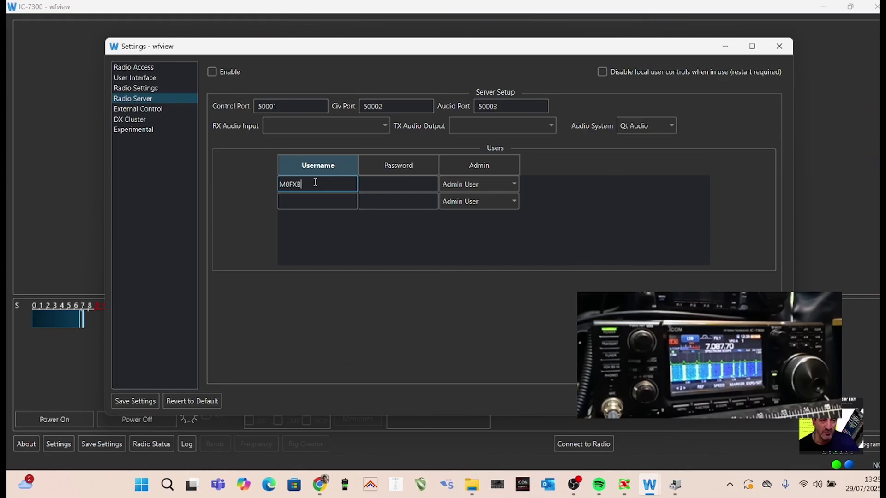
double_click(399, 188)
key("Caps_Lock")
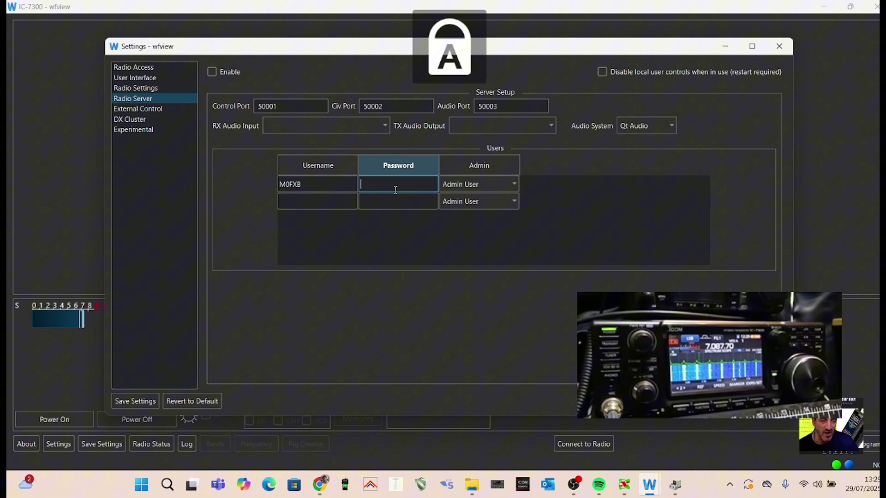
type("raspberry")
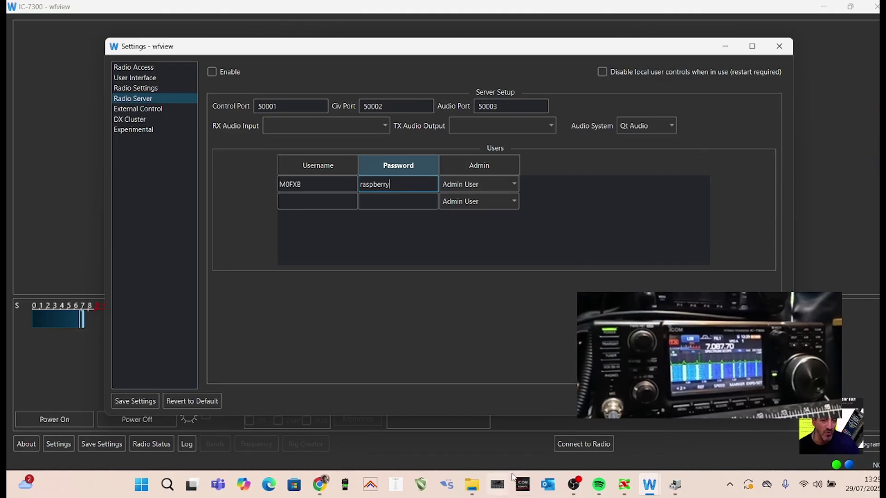
Set the RX Audio Input to Microphone Array (Realtek(R) Audio)
left_click(573, 488)
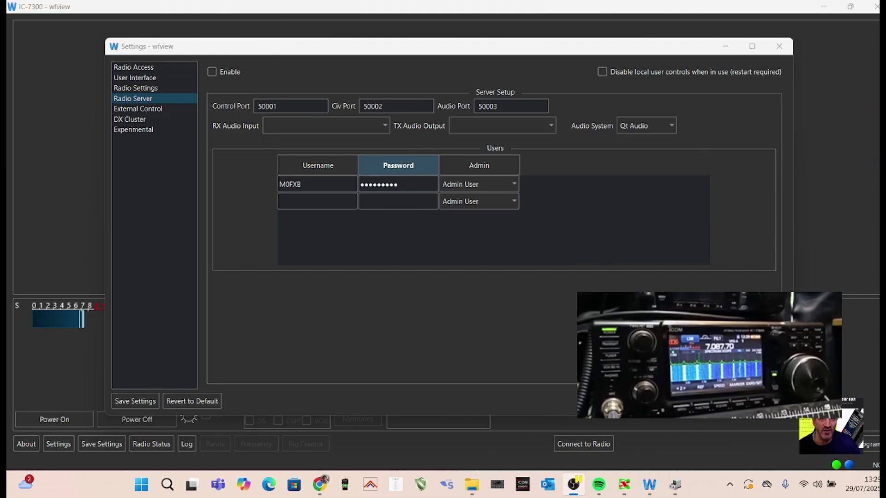
left_click(700, 56)
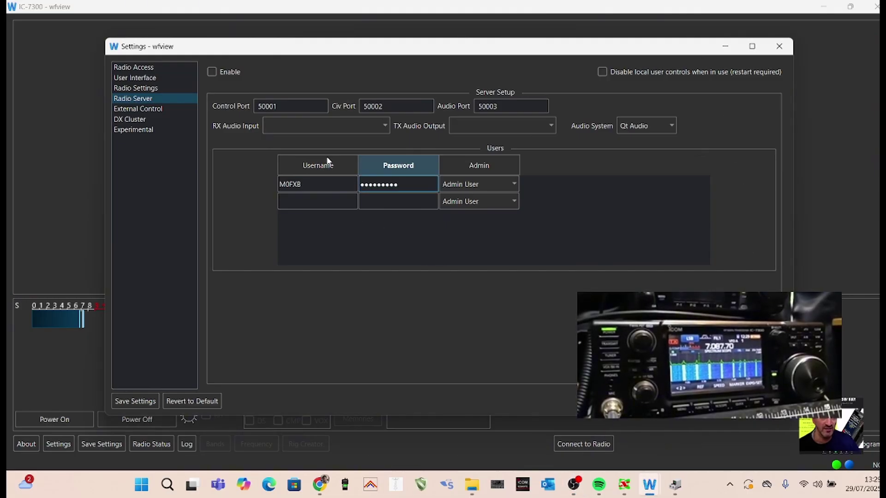
left_click(386, 127)
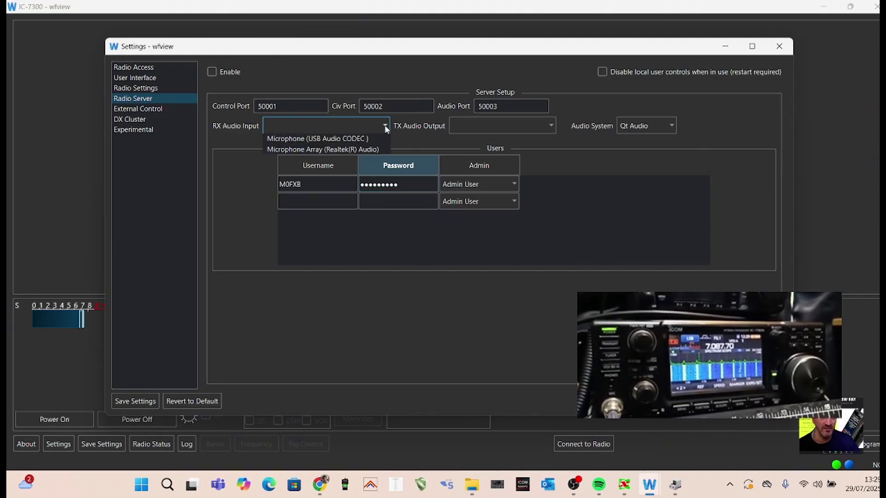
left_click(371, 148)
left_click(552, 125)
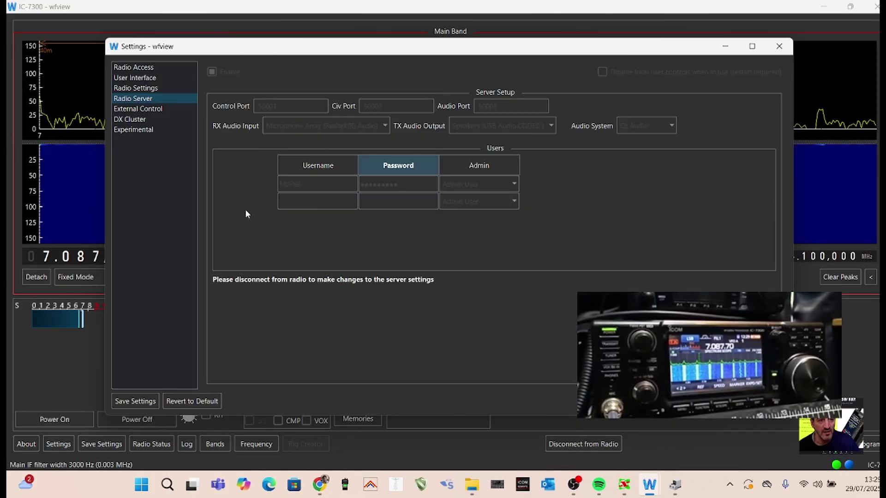
Open the wfview log window and clear all its entries
left_click(723, 48)
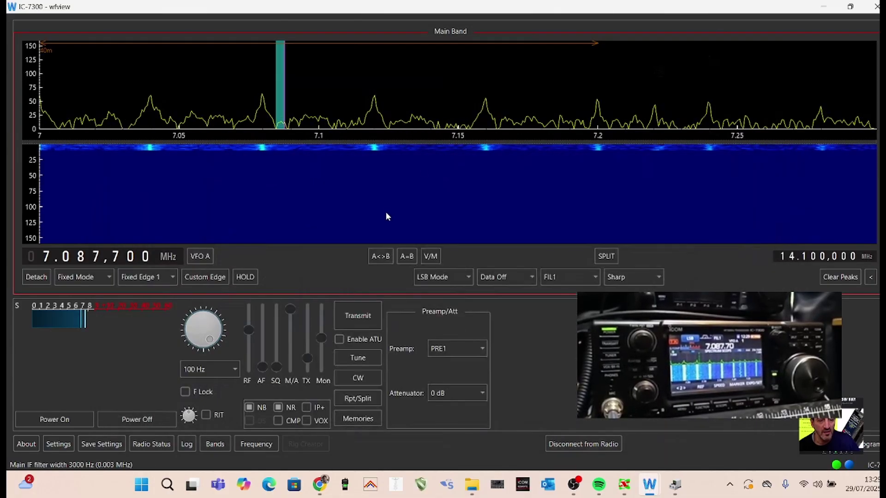
left_click(573, 485)
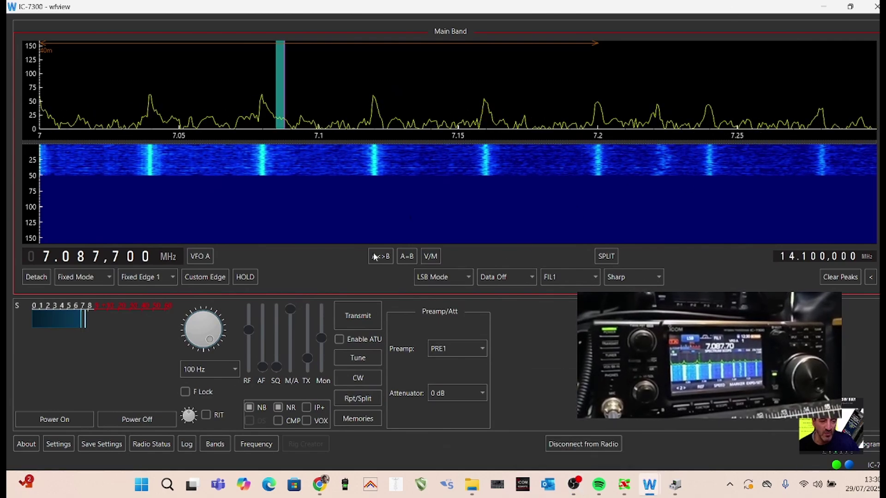
left_click(163, 448)
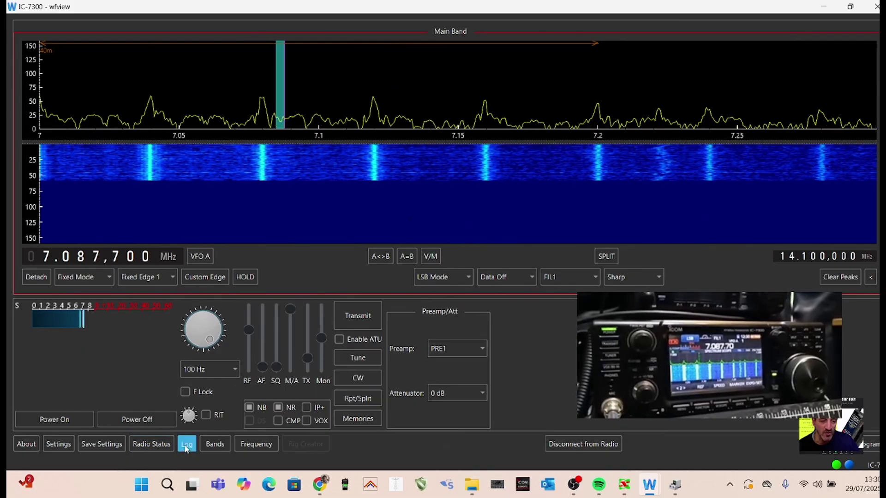
left_click(185, 444)
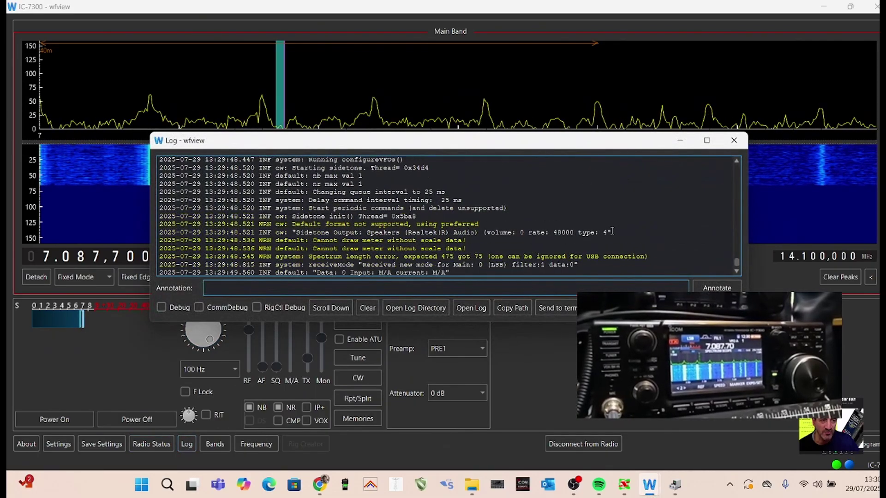
scroll(608, 231, "up", 3)
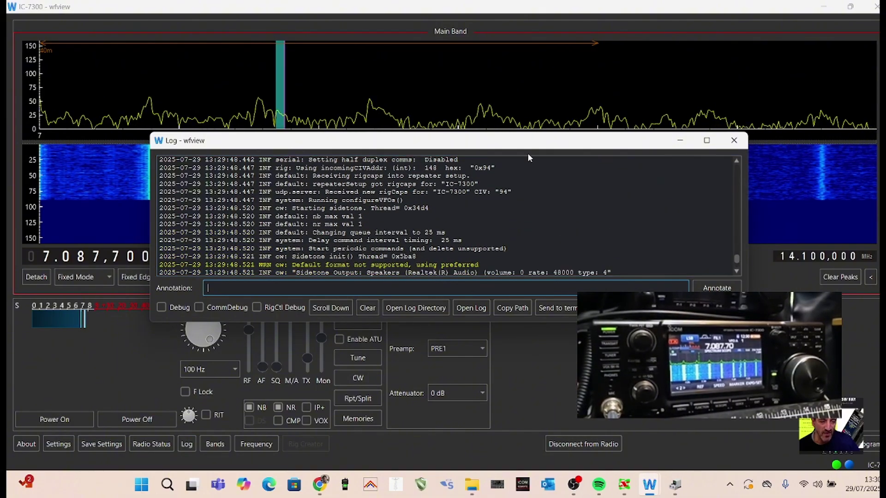
left_click_drag(526, 143, 510, 93)
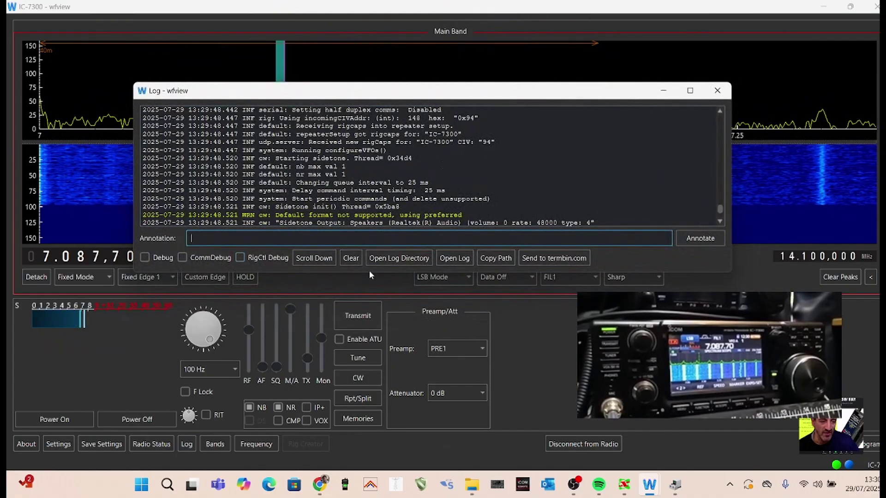
left_click(353, 261)
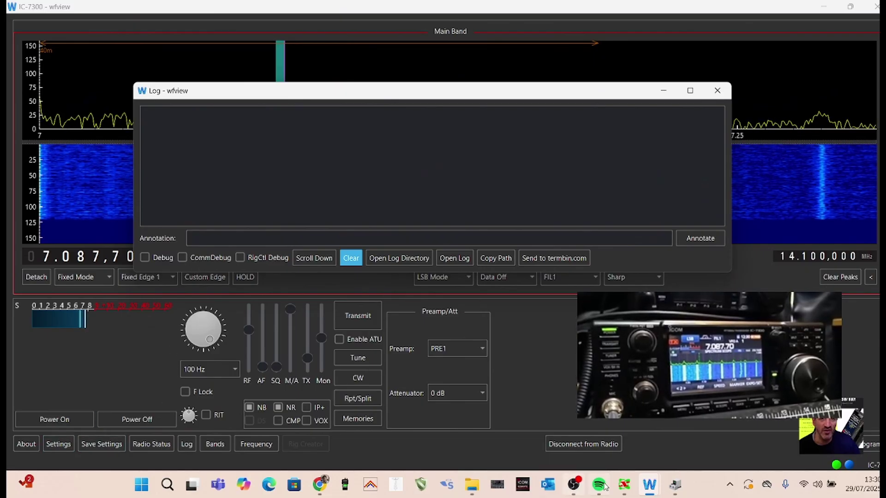
Bring the main radio window and the Radio Server settings back to the front
mouse_move(649, 484)
left_click(551, 428)
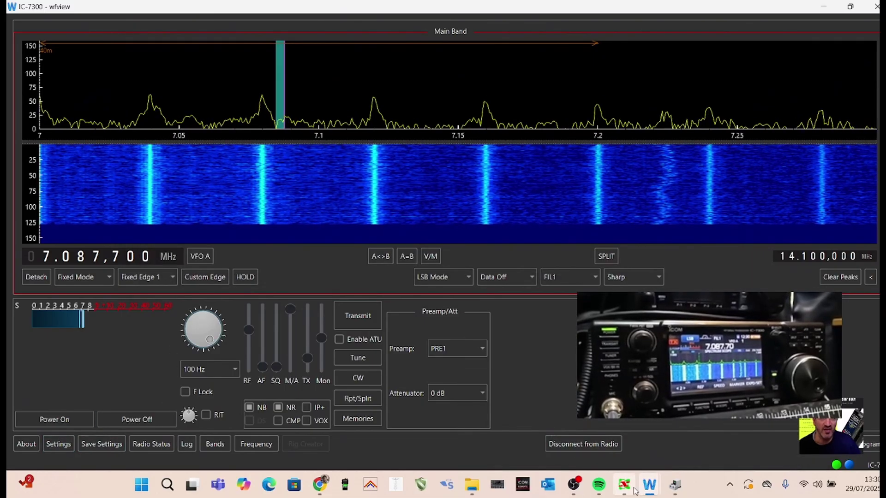
left_click(613, 423)
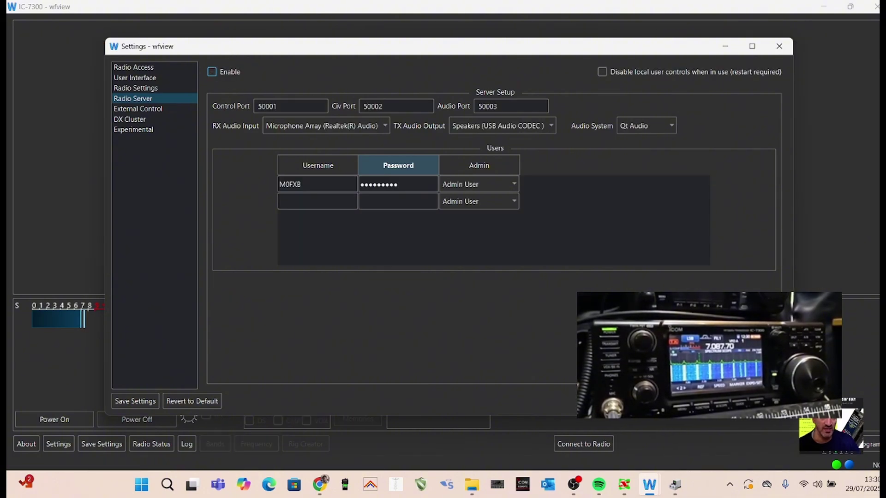
Show the log window, moved aside, listing the COM4 and UDP server closing entries
left_click(187, 448)
left_click(490, 90)
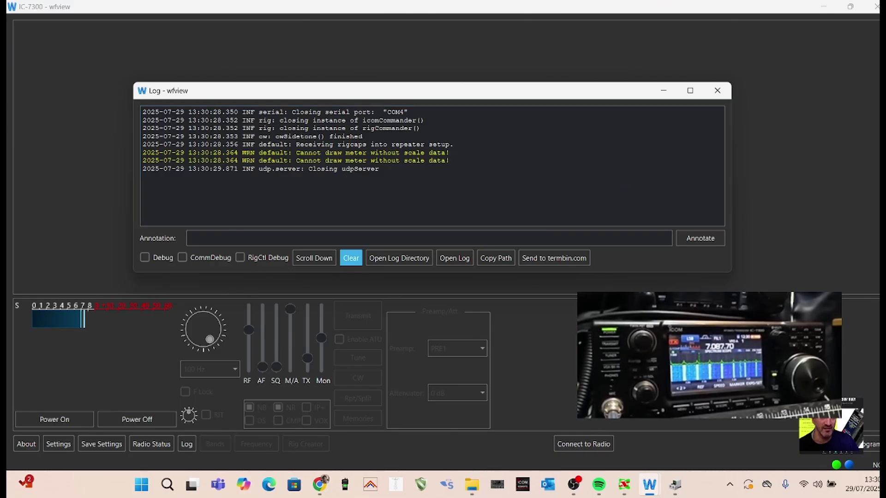
left_click_drag(429, 90, 557, 101)
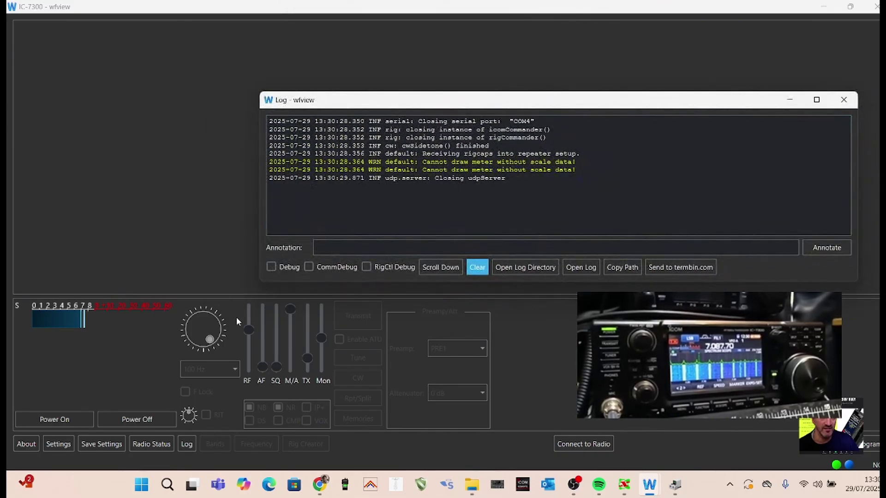
Enable the Radio Server and check the log shows ports 50001, 50002 and 50003 bound
mouse_move(646, 483)
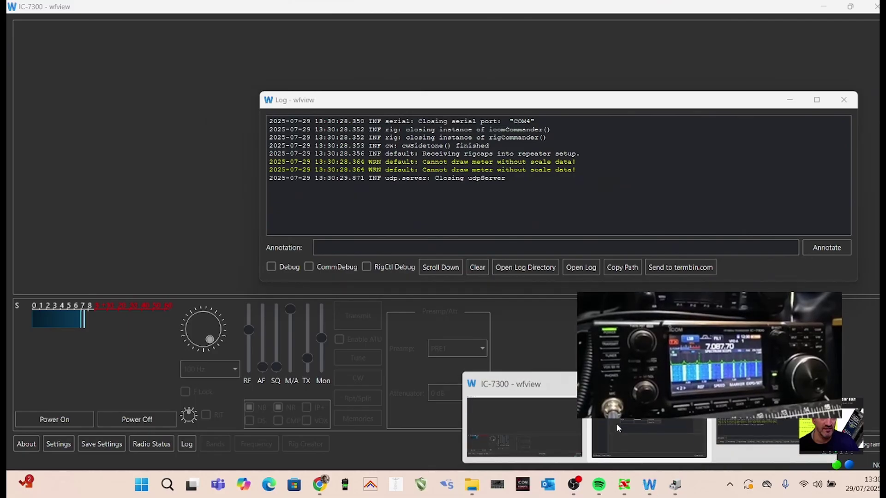
left_click(616, 426)
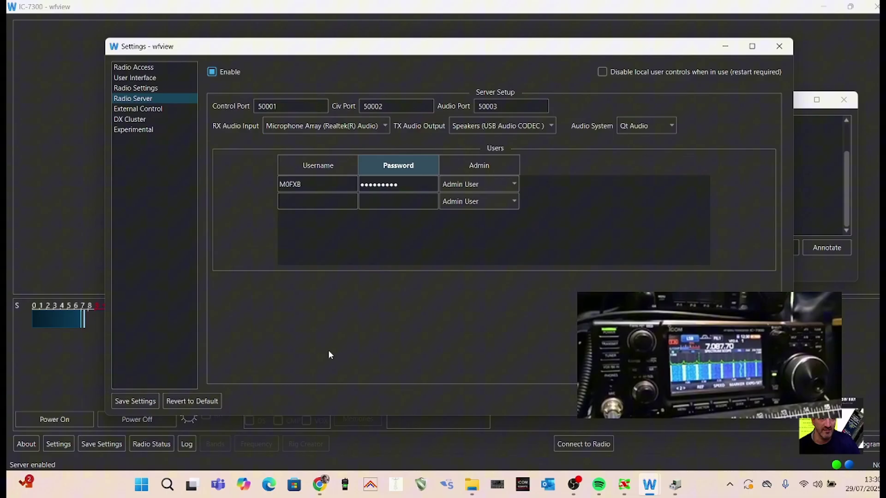
left_click(814, 173)
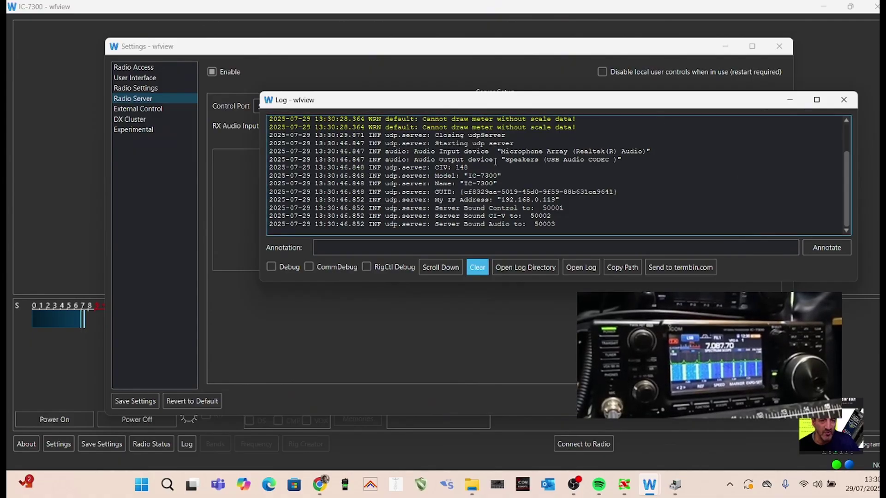
left_click(574, 485)
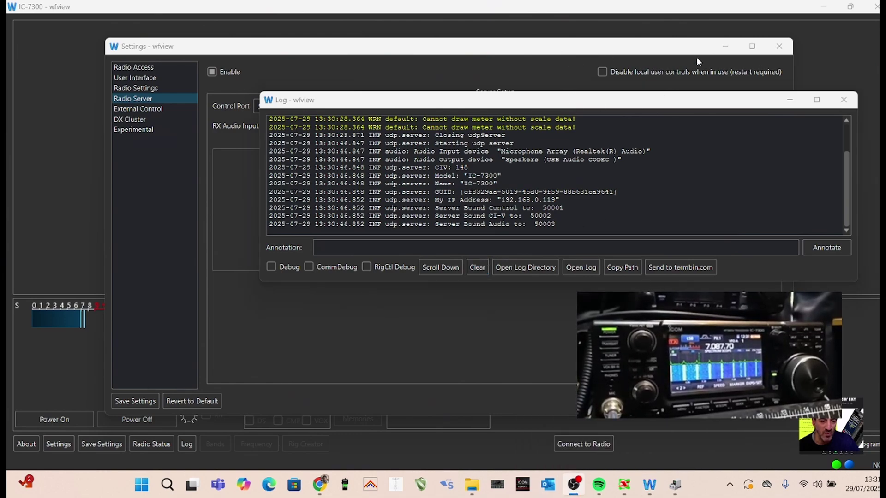
left_click(747, 100)
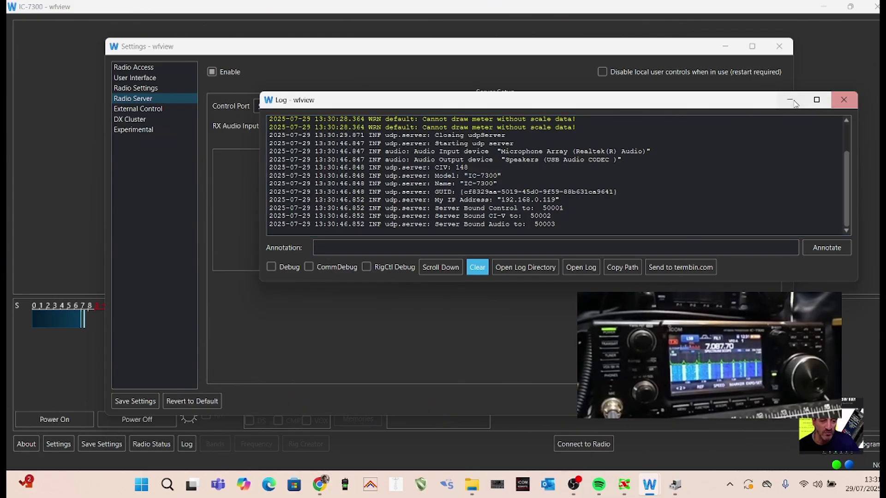
Minimize the Log and Settings windows to bring back the main wfview window
left_click(791, 100)
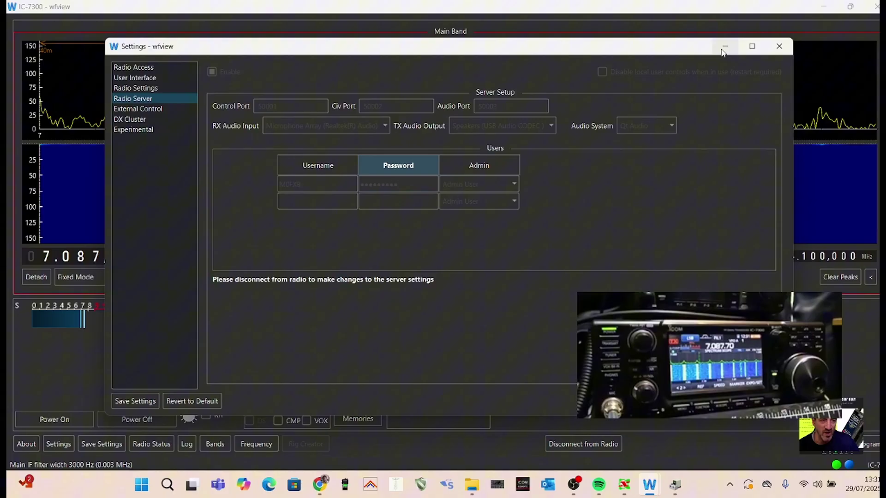
left_click(725, 46)
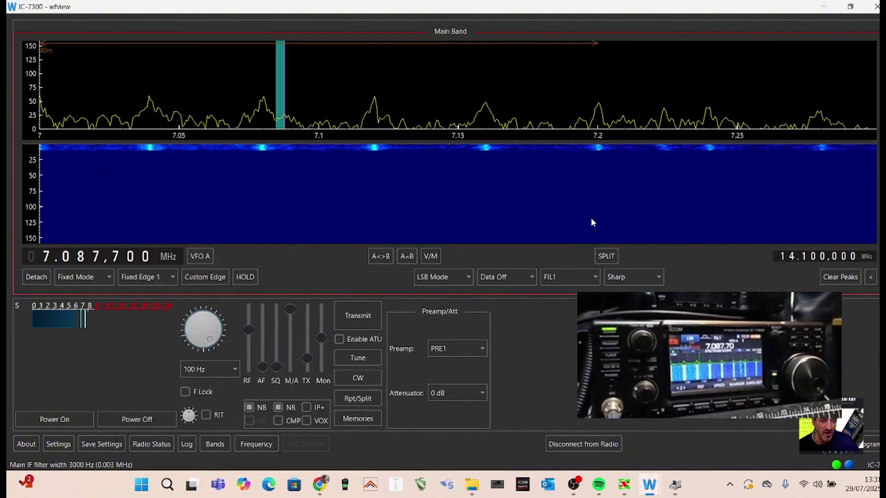
left_click(573, 484)
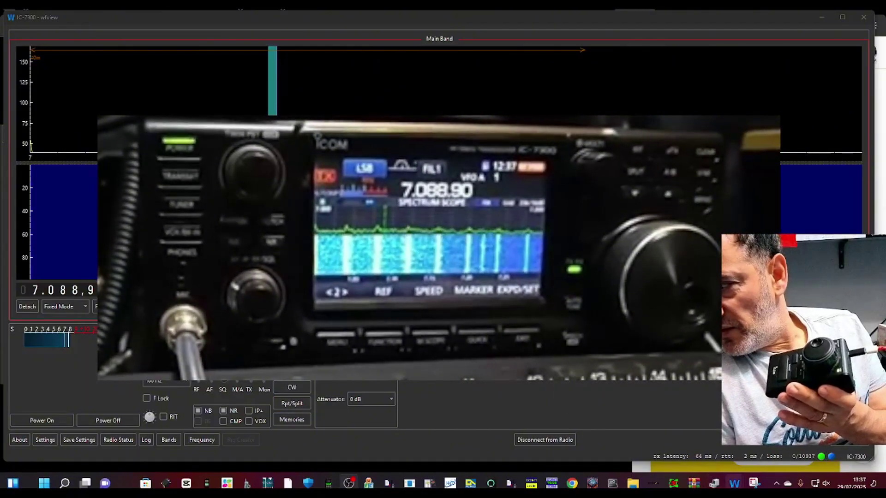
On the second computer, review the Icom RC-28 encoder setup under External Control and accept it
left_click(45, 440)
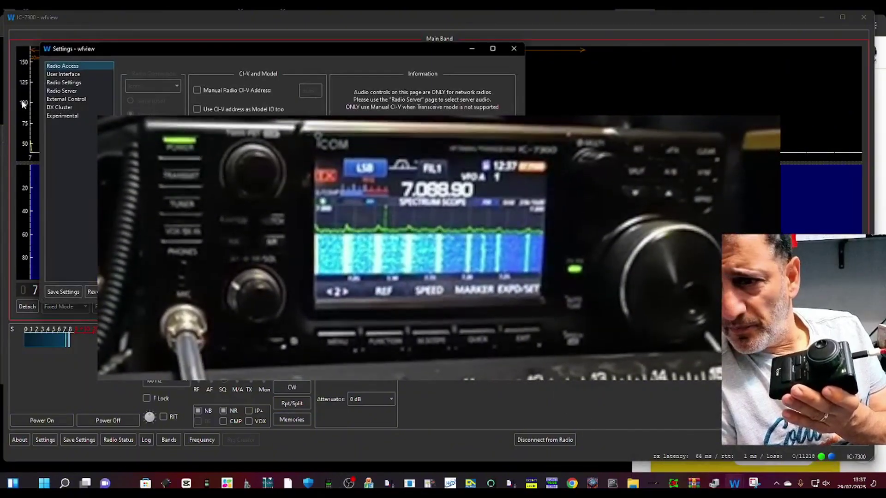
left_click(66, 99)
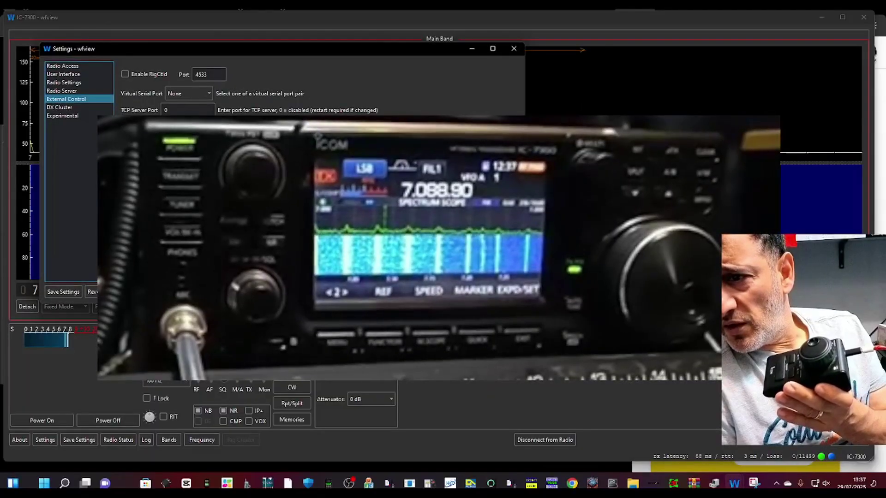
left_click(148, 127)
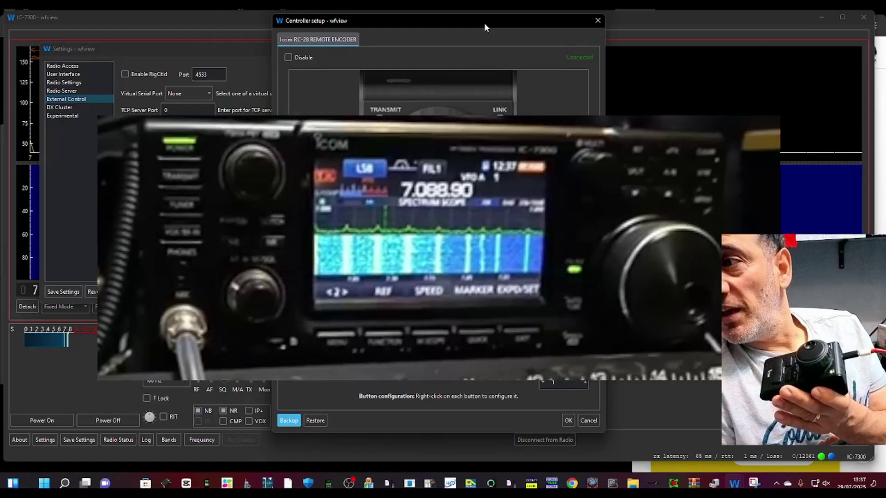
left_click_drag(483, 23, 222, 34)
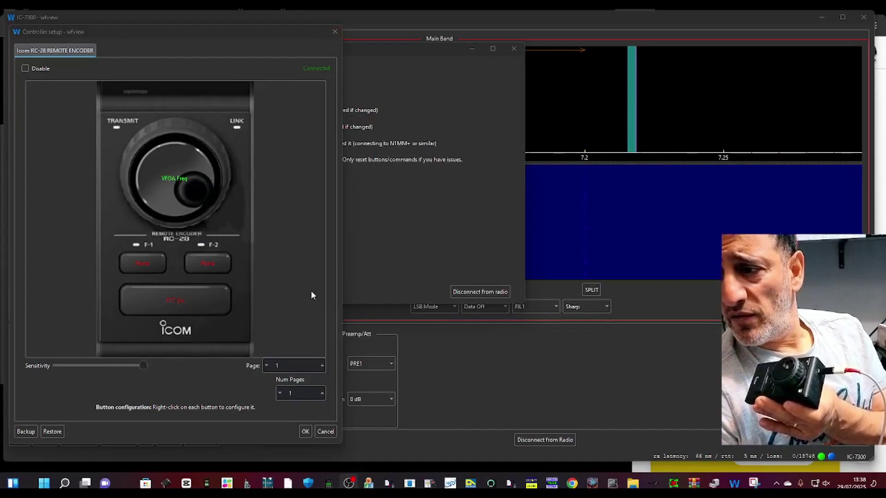
left_click(305, 431)
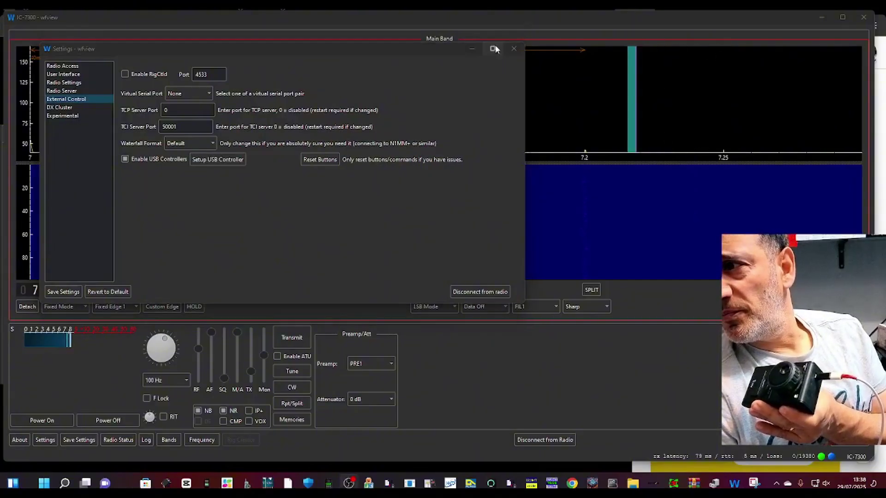
Tune to 7.212.800 MHz from the spectrum, then set RF gain to 90% and squelch to 10%
left_click(513, 49)
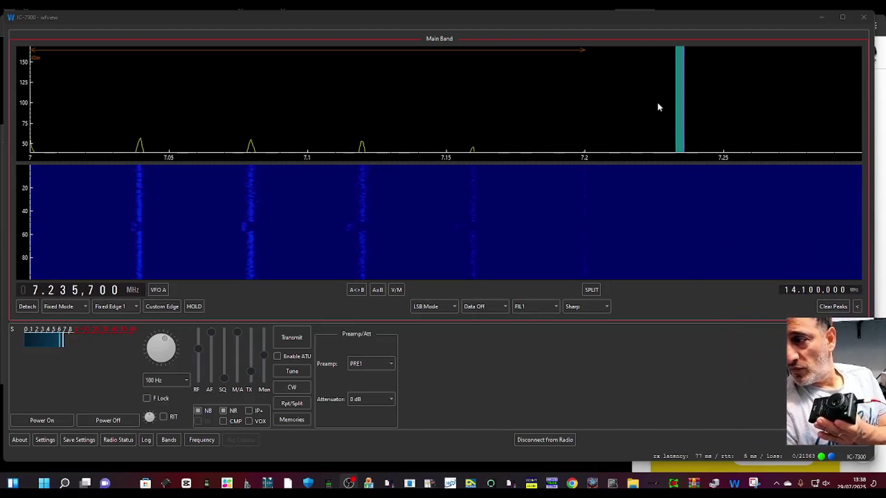
left_click(794, 104)
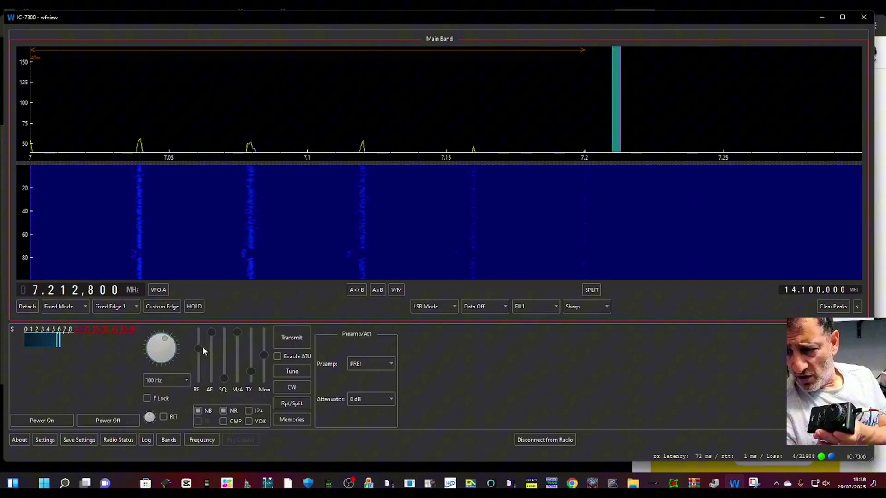
mouse_move(201, 348)
left_mouse_down()
mouse_move(201, 336)
mouse_move(214, 366)
mouse_move(212, 345)
left_mouse_up()
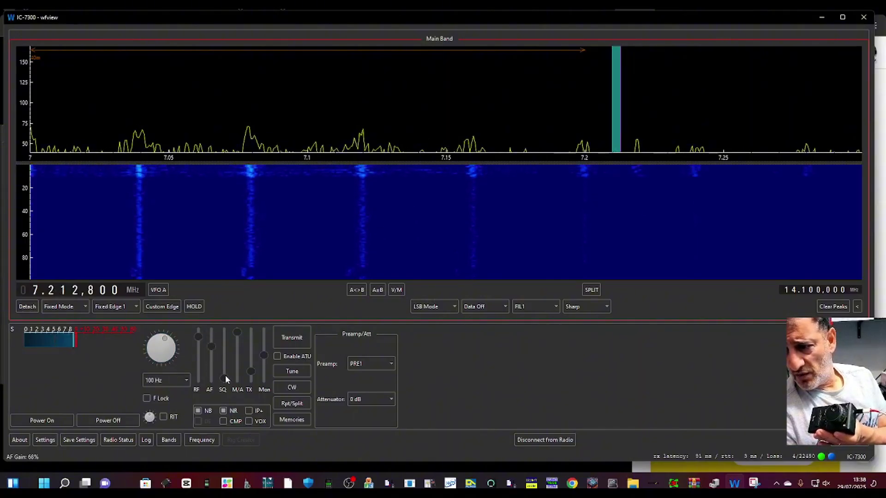
left_click_drag(225, 377, 225, 373)
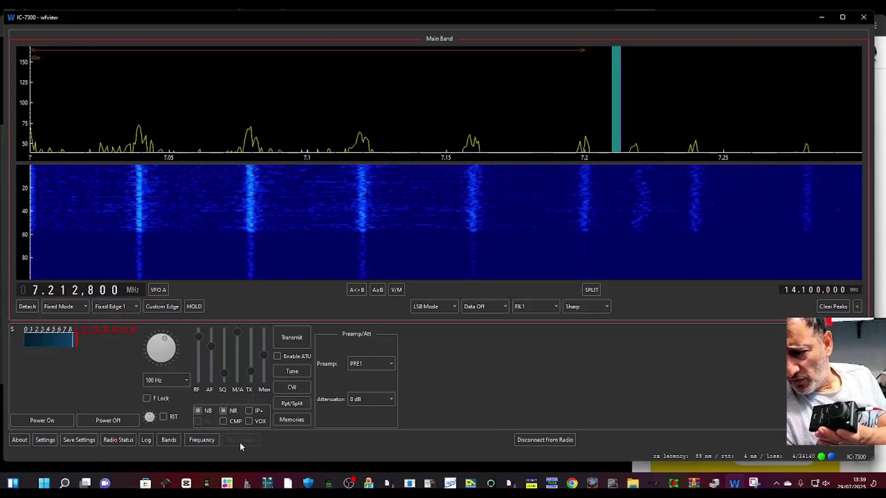
Try the 40m and then the 2200m band from the Bands list
left_click(166, 440)
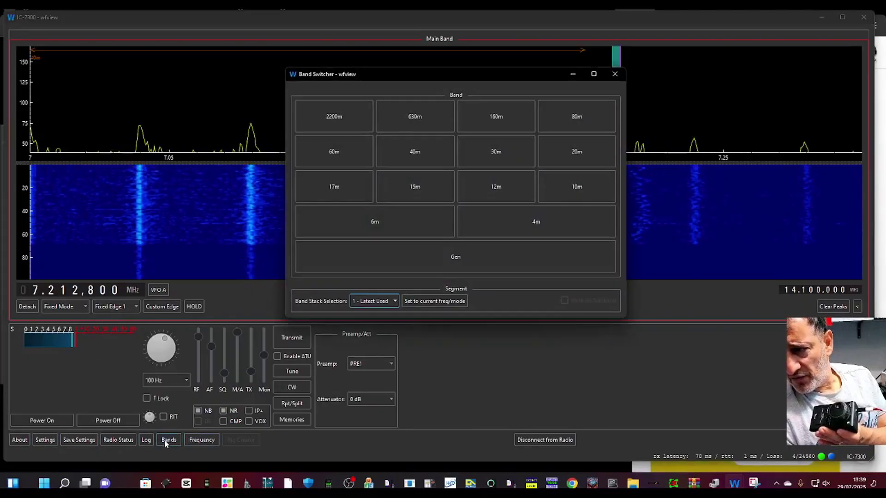
left_click(429, 152)
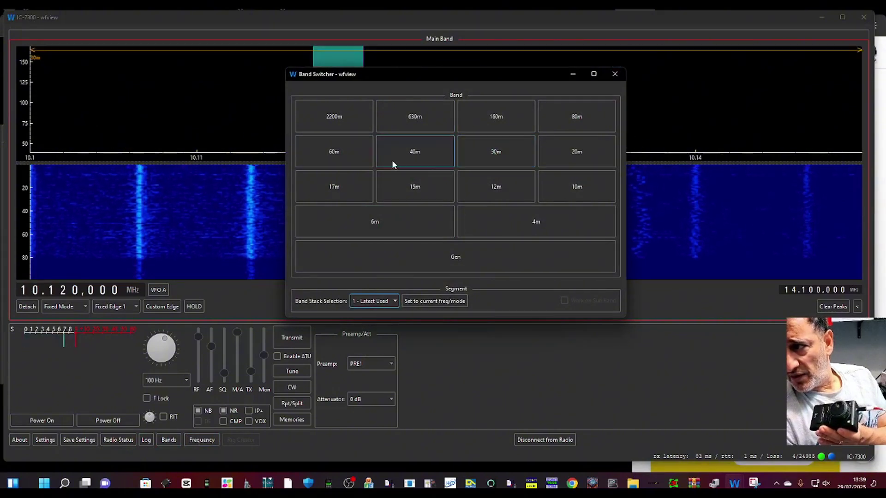
left_click(336, 113)
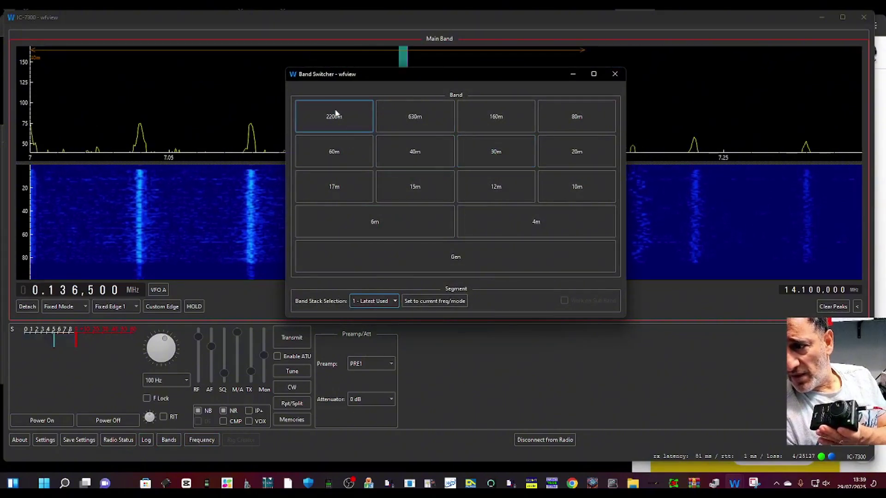
Enter 14.200 MHz on the frequency keypad and apply it as the radio frequency
left_click(167, 440)
left_click(201, 440)
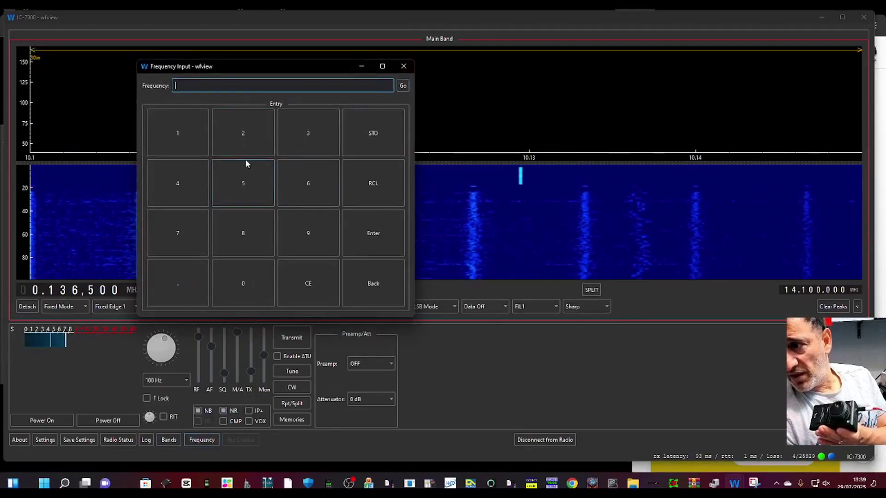
left_click(180, 134)
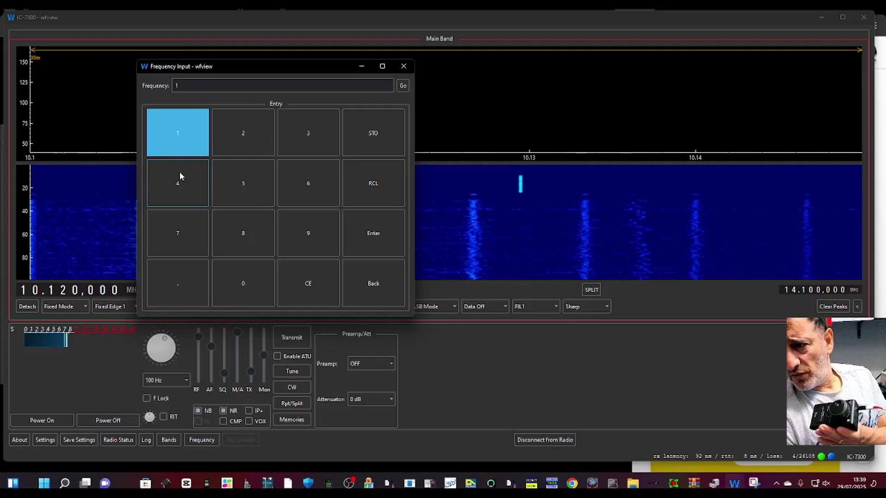
left_click(179, 172)
left_click(187, 284)
left_click(240, 138)
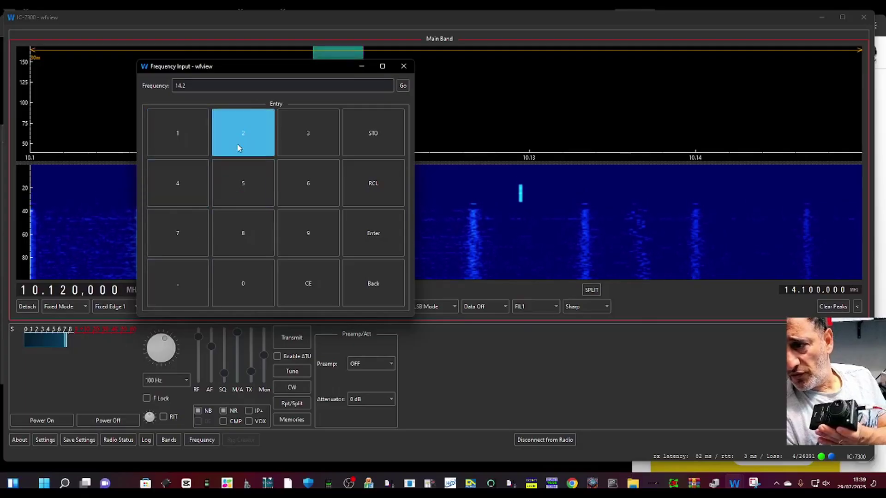
left_click(241, 281)
left_click(241, 281)
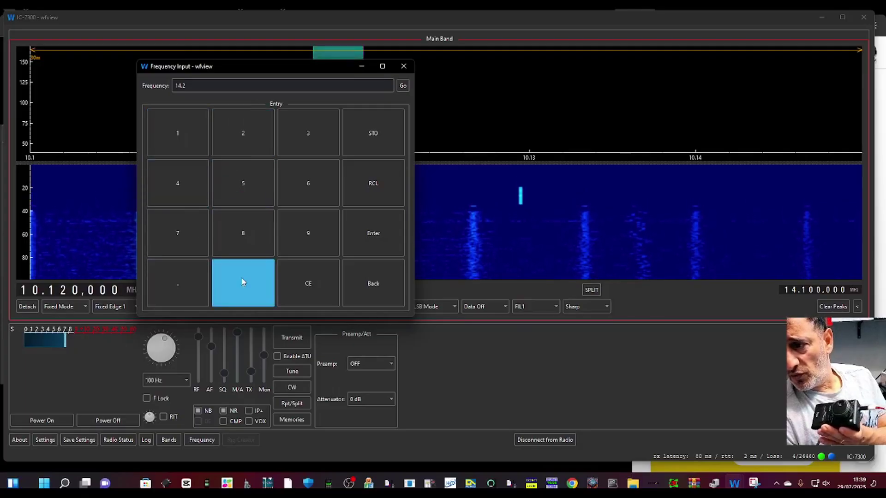
left_click(375, 236)
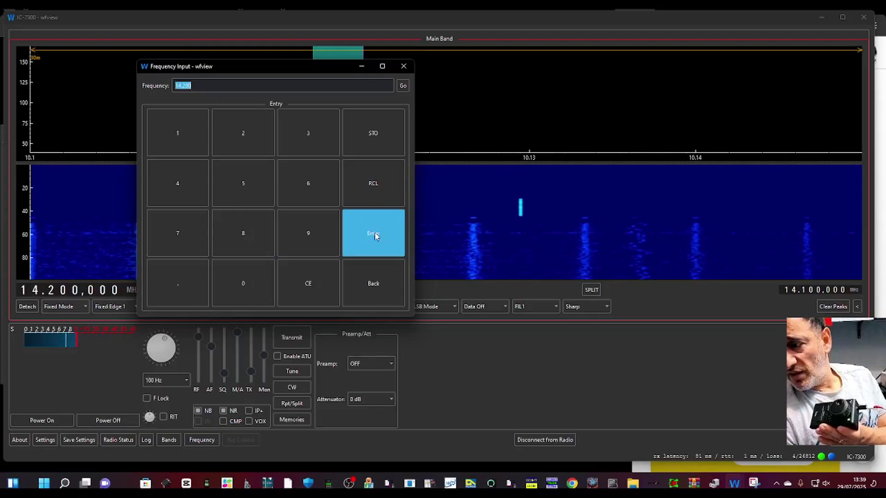
left_click(362, 66)
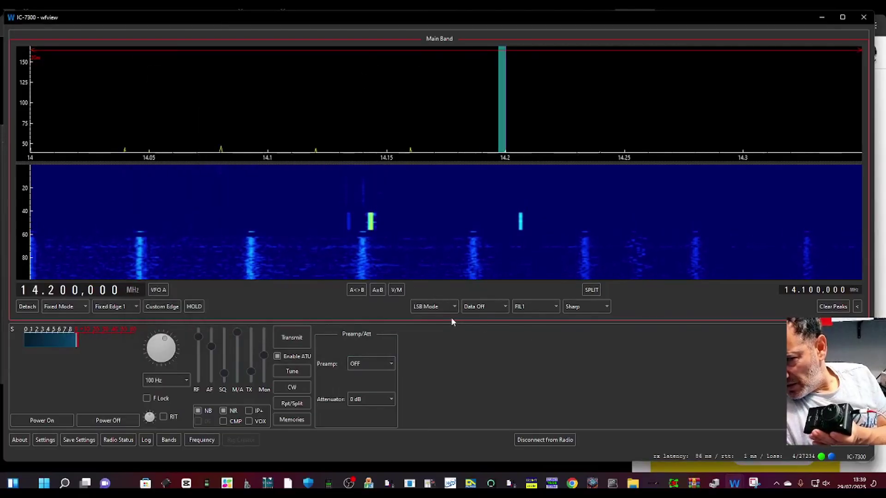
Enable the ATU and key the transmitter, then bring forward the second PC's IC-7300 wfview window
left_click(277, 357)
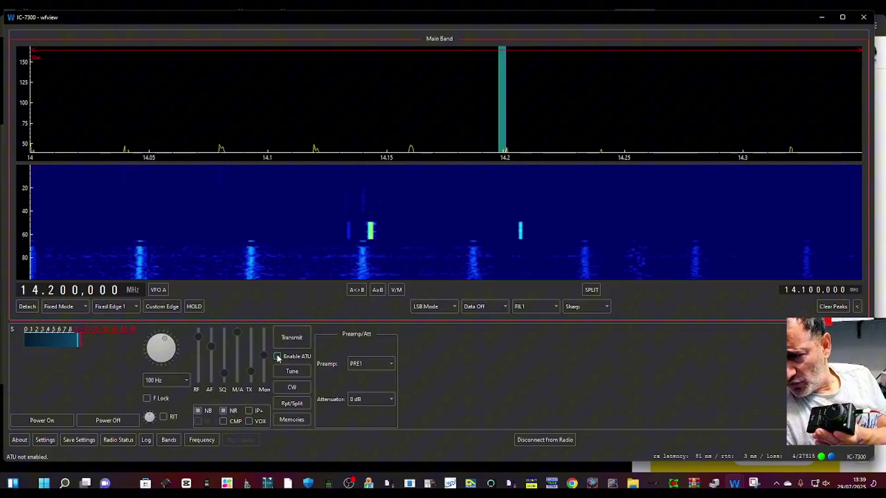
left_click(291, 337)
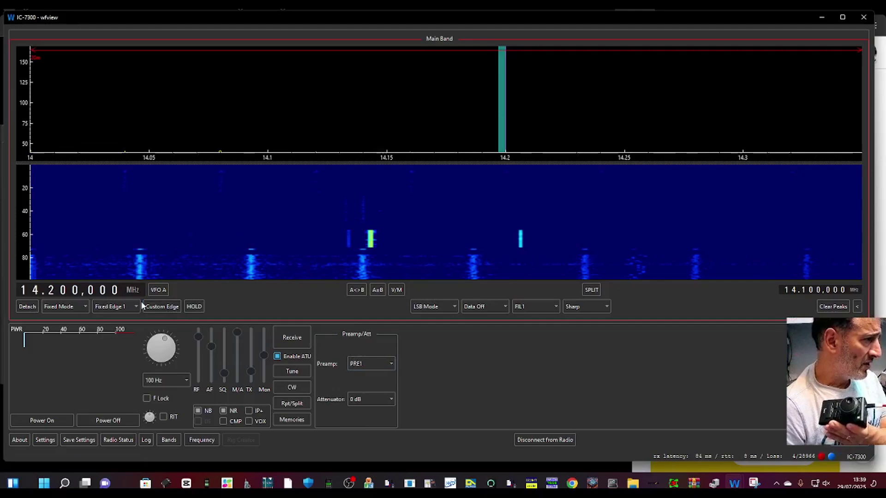
left_click(352, 484)
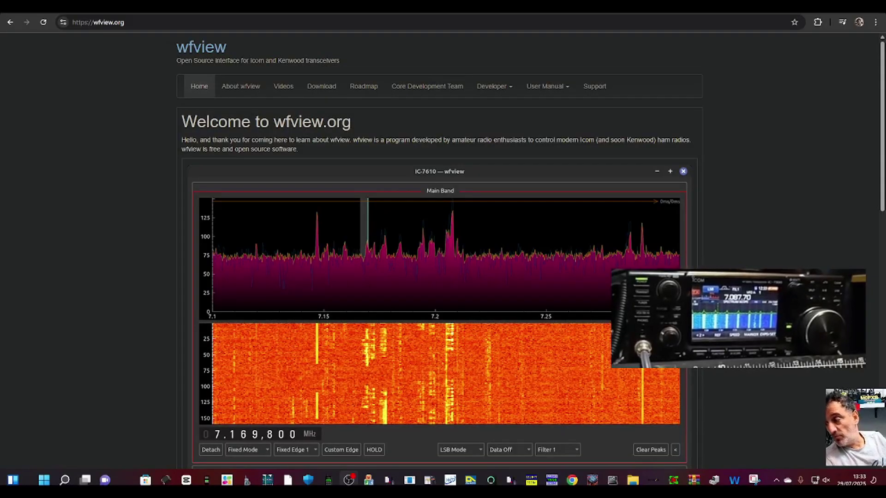
mouse_move(735, 480)
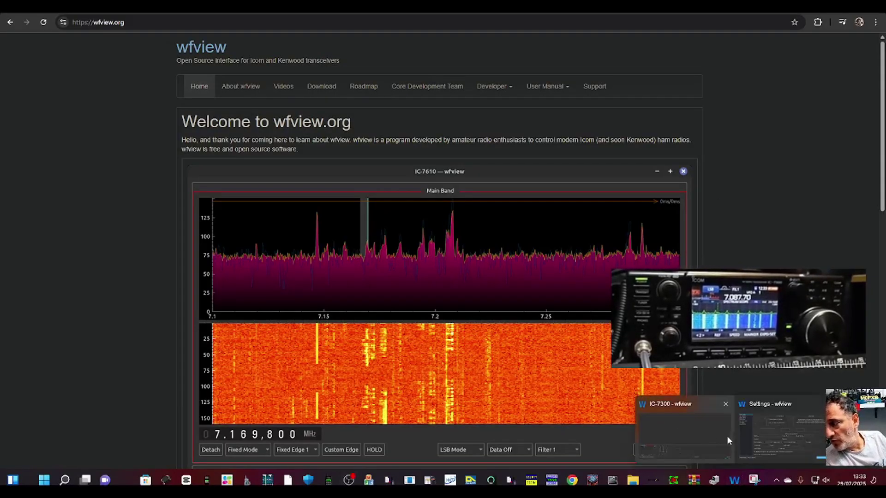
left_click(701, 444)
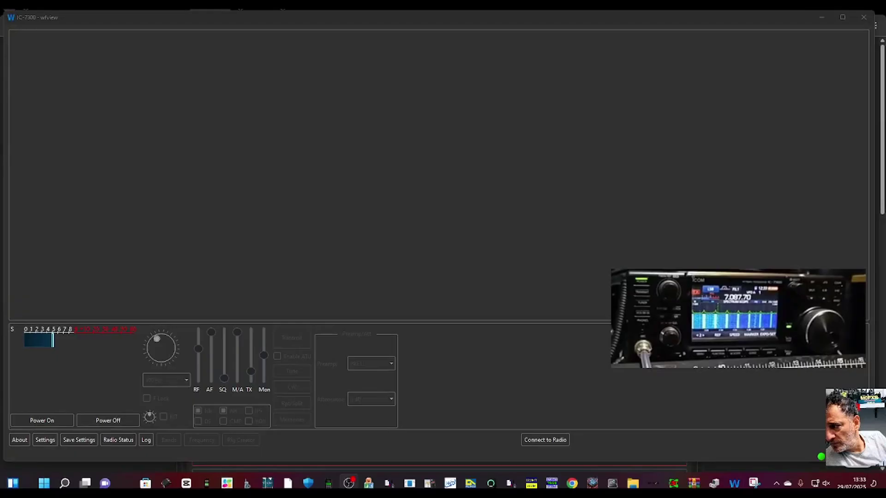
Open the second PC's wfview Settings and re-enter the Radio Access password
mouse_move(734, 481)
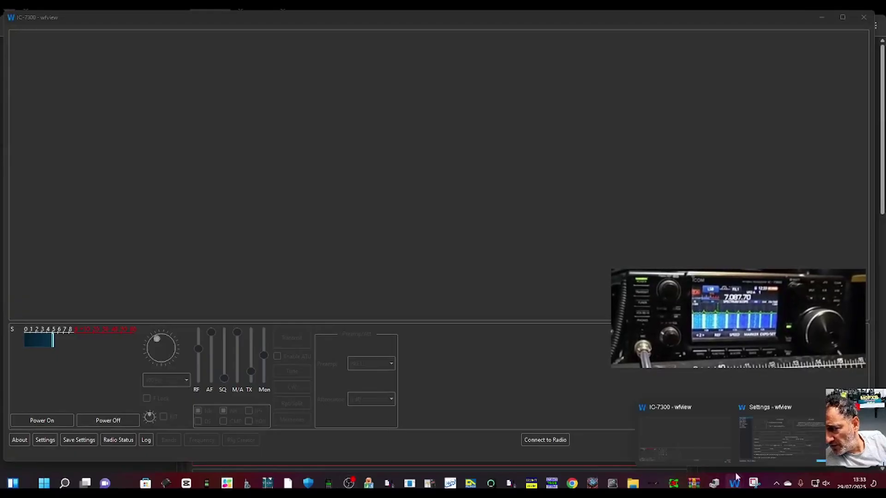
left_click(787, 443)
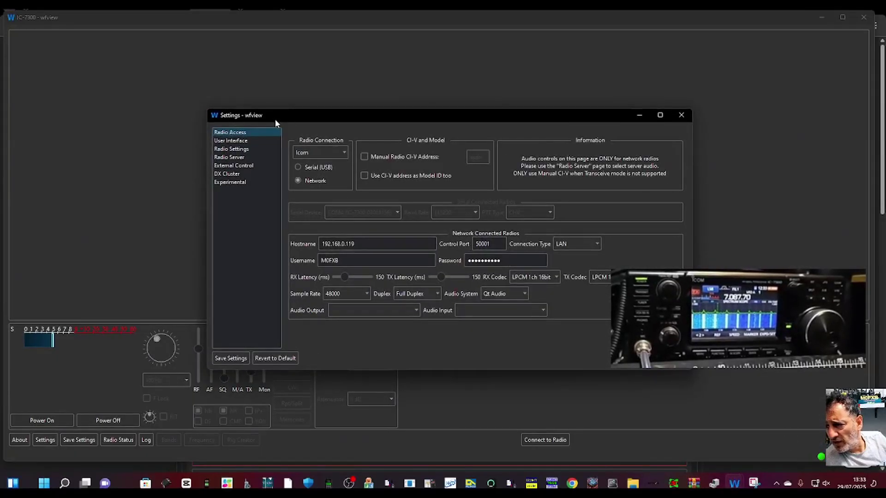
left_click_drag(275, 119, 106, 54)
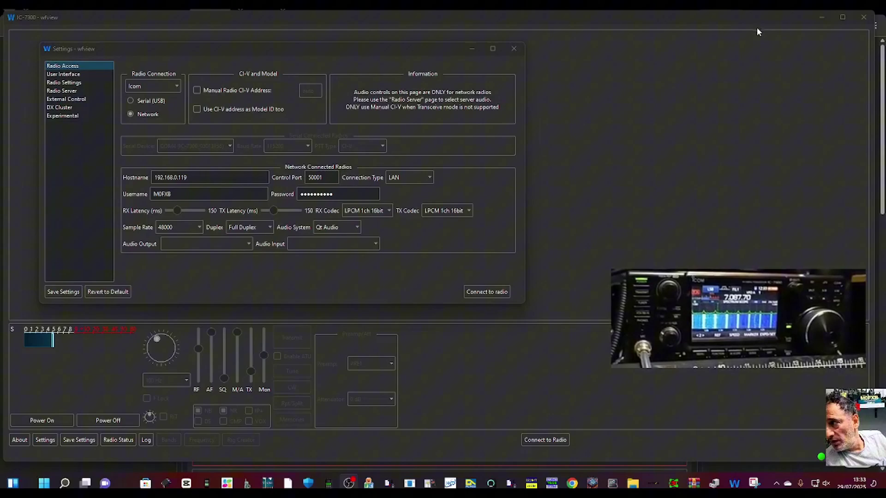
left_click(222, 115)
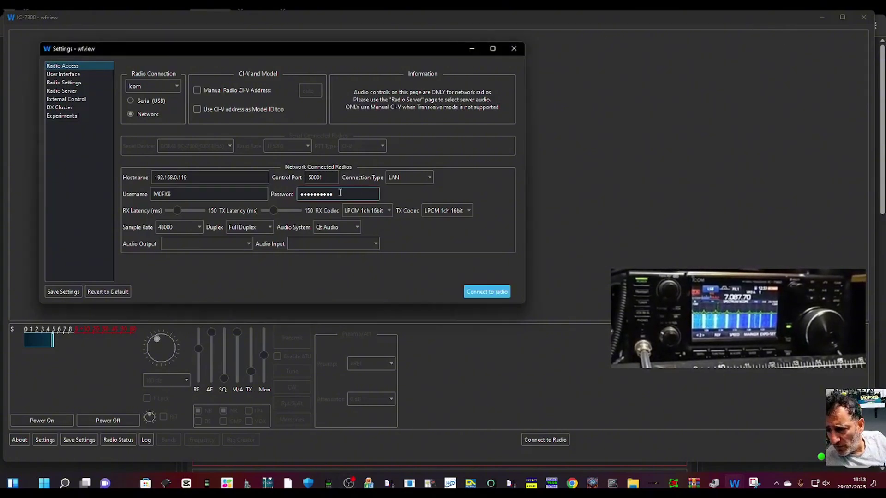
double_click(340, 193)
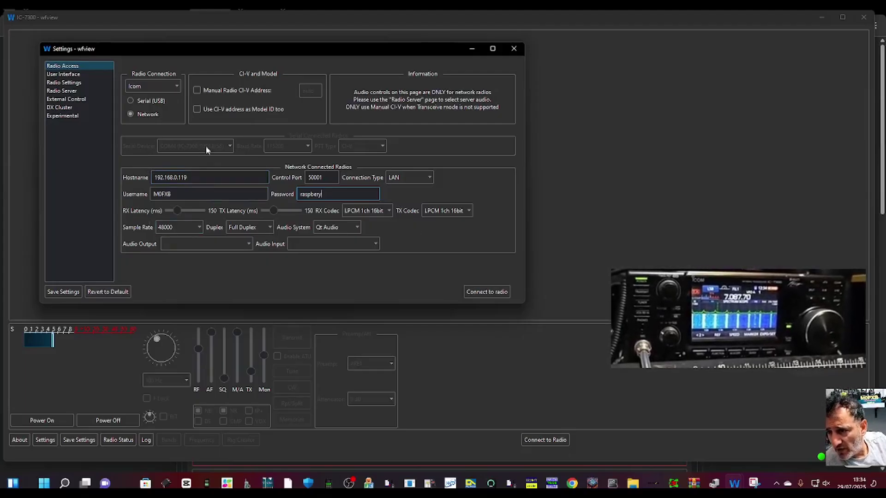
Connect to the radio server at 192.168.0.119 and dismiss the invalid username/password error
left_click(489, 292)
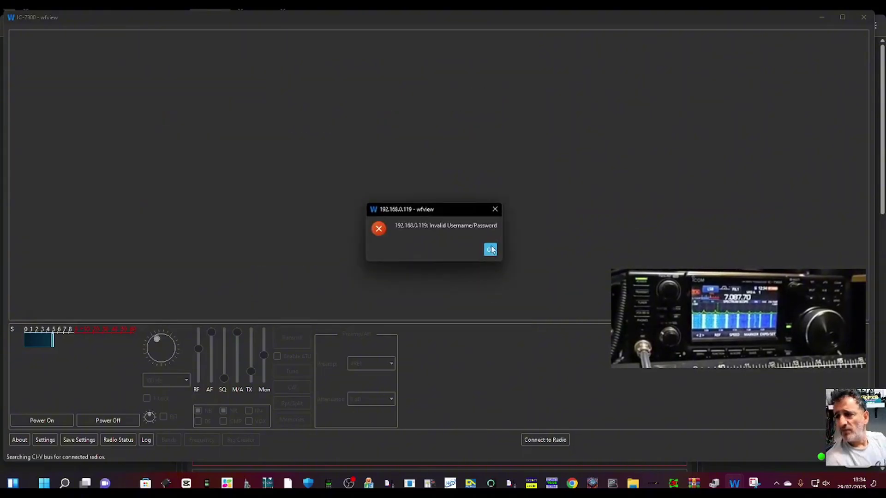
left_click(490, 250)
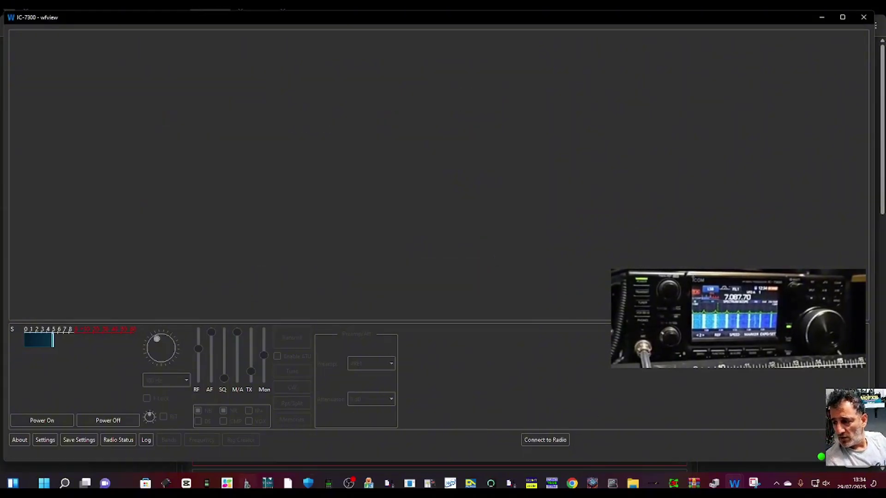
left_click(349, 483)
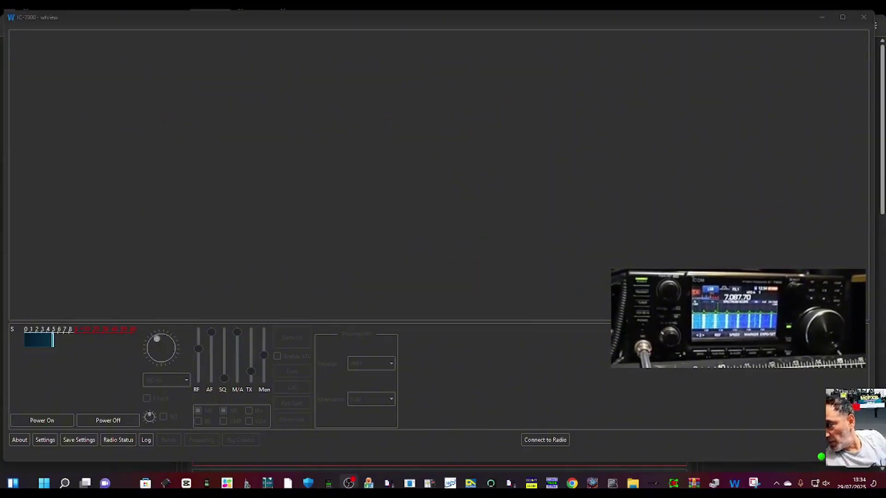